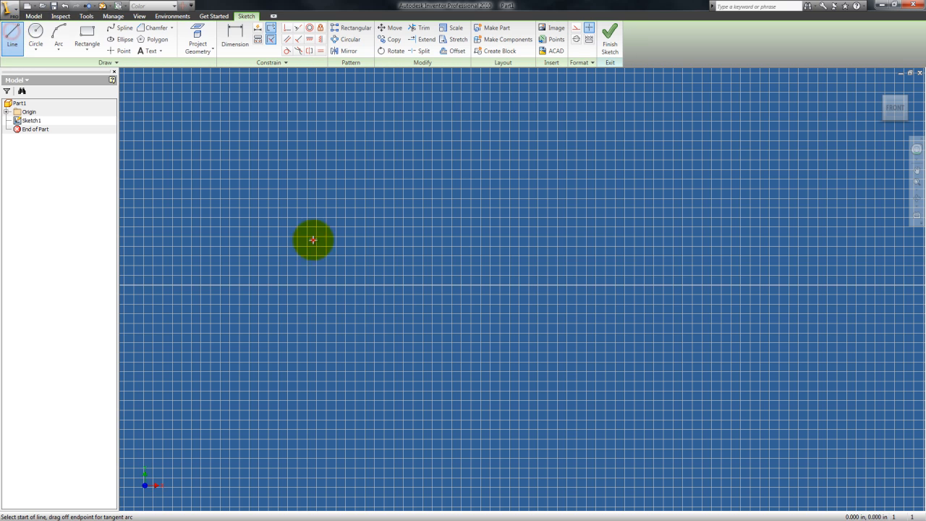
Sketch a closed triangle from three connected lines in the left half of the sketch
click(355, 316)
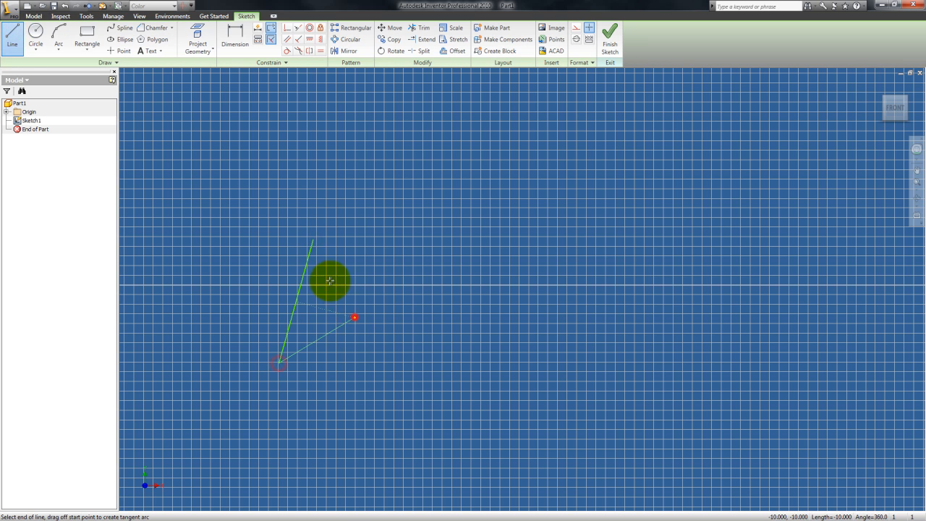
click(317, 241)
key(Escape)
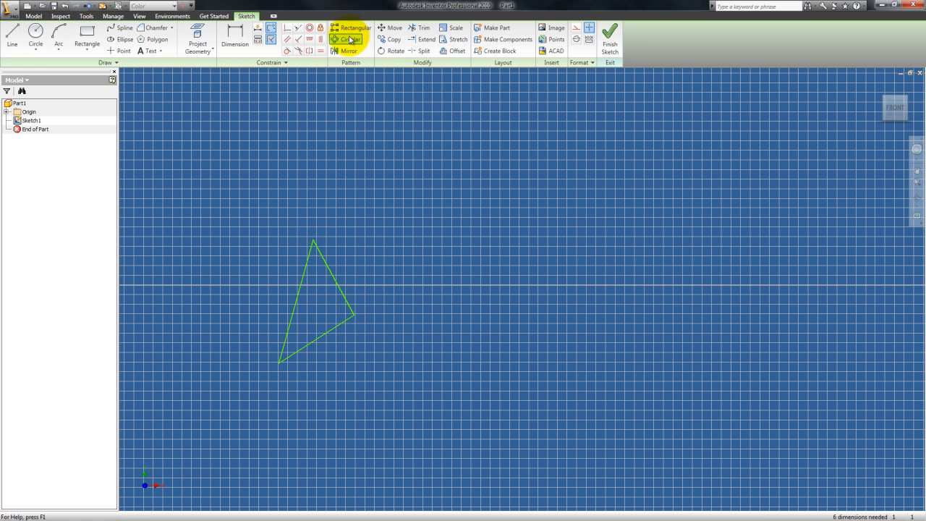
Set up a rectangular pattern of the whole triangle, using its right side for Direction 1 and its left side for Direction 2
click(350, 29)
drag(403, 364, 275, 220)
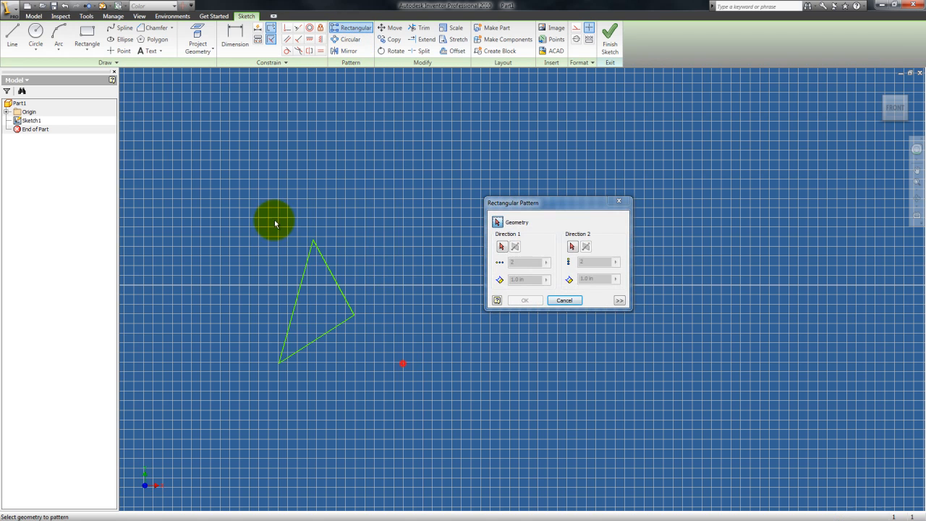
click(501, 246)
click(336, 279)
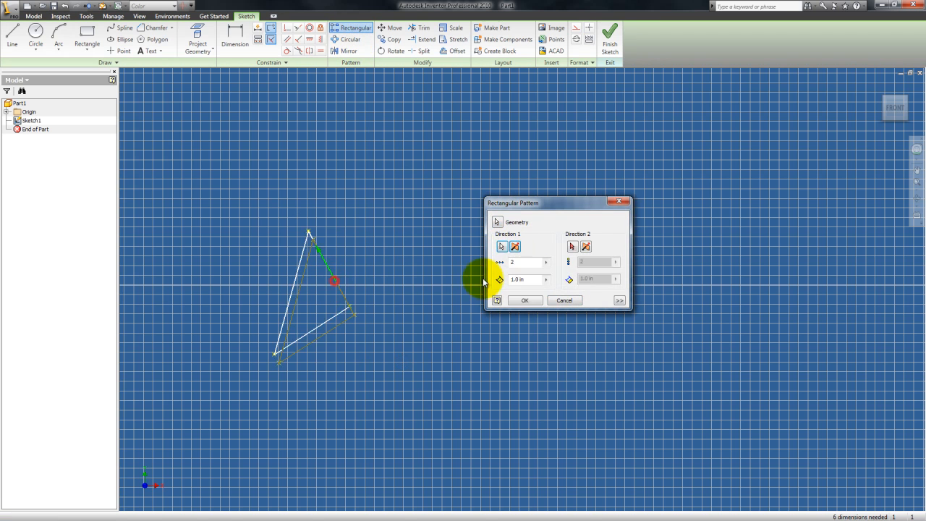
click(573, 246)
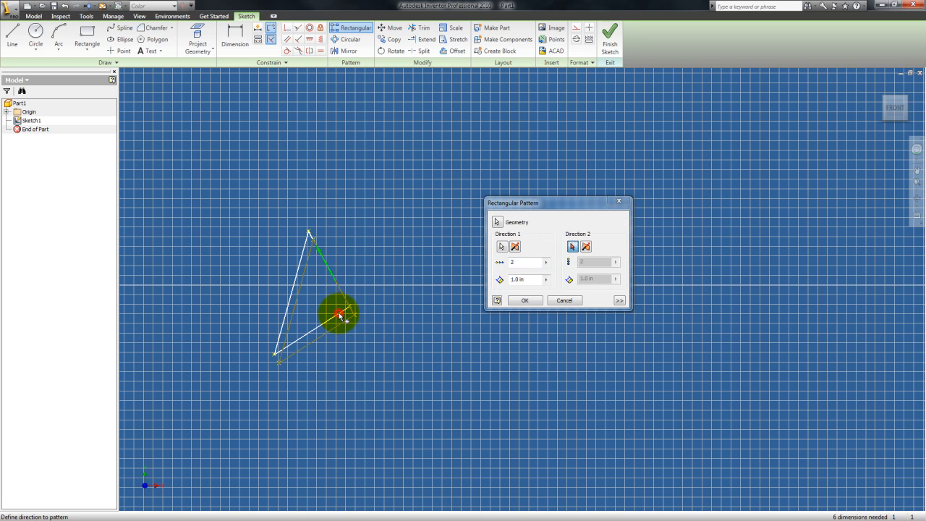
click(302, 278)
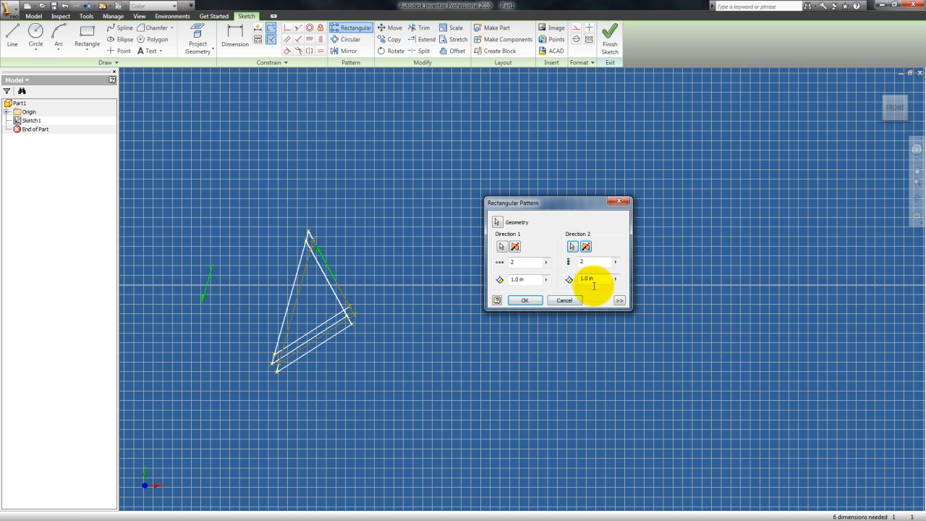
Set the spacing to 15 in both pattern directions and create the rectangular pattern
double_click(533, 279)
text(5)
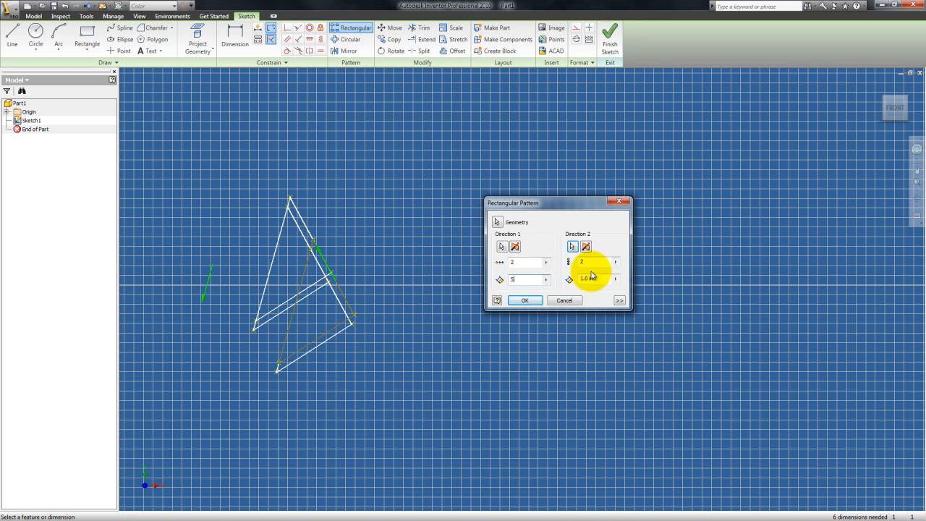
double_click(598, 279)
text(5)
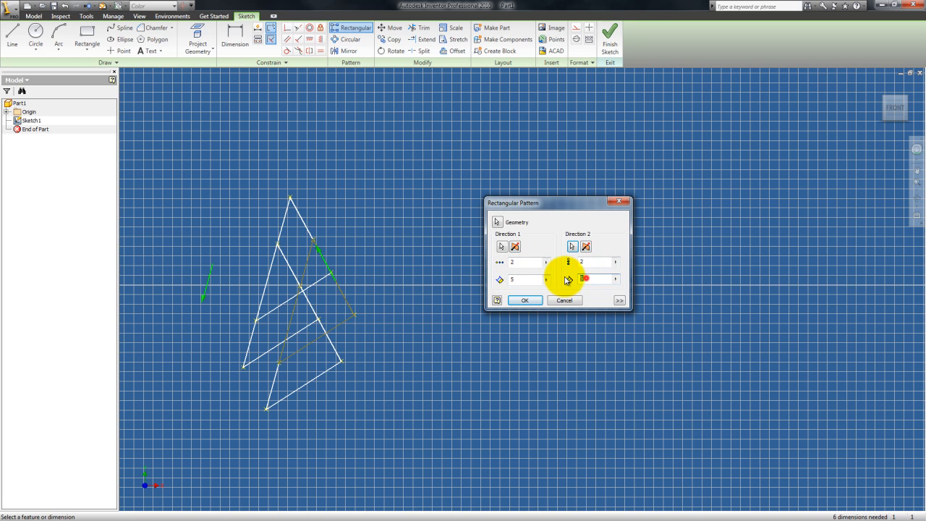
text(15)
double_click(527, 279)
text(15)
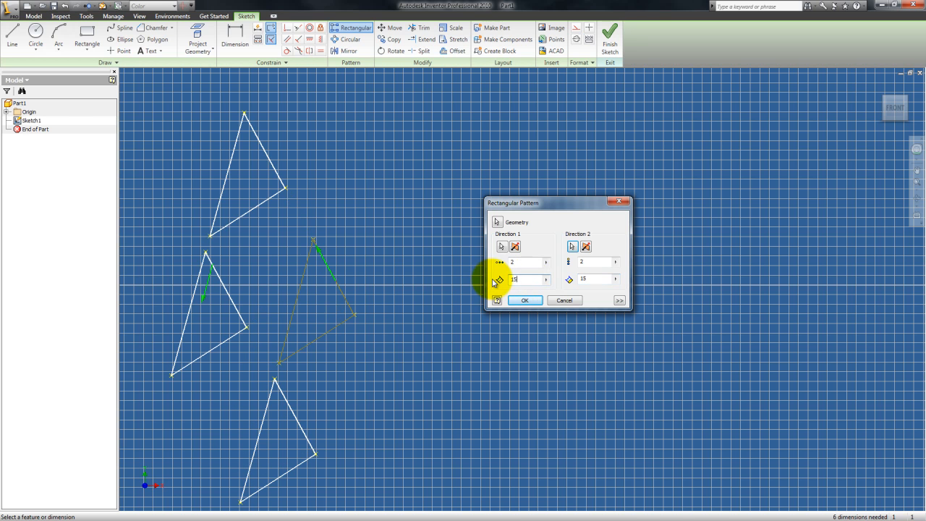
click(527, 301)
Delete the rectangular pattern and erase all the triangles from the sketch
middle_drag(471, 320, 554, 250)
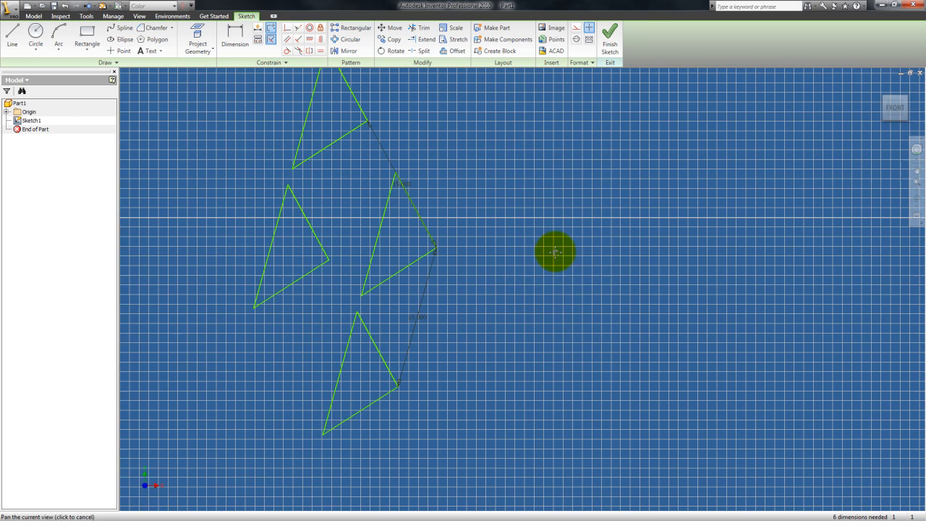
middle_drag(451, 296, 459, 312)
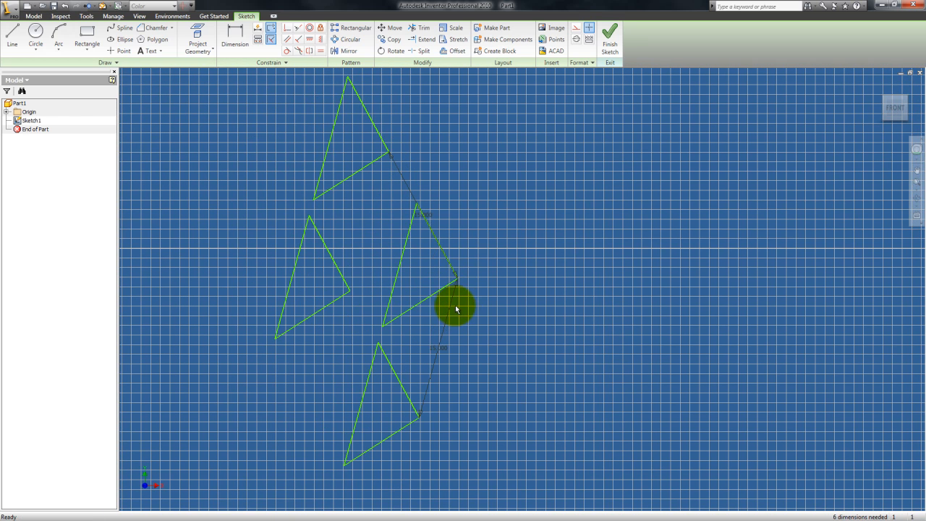
right_click(399, 384)
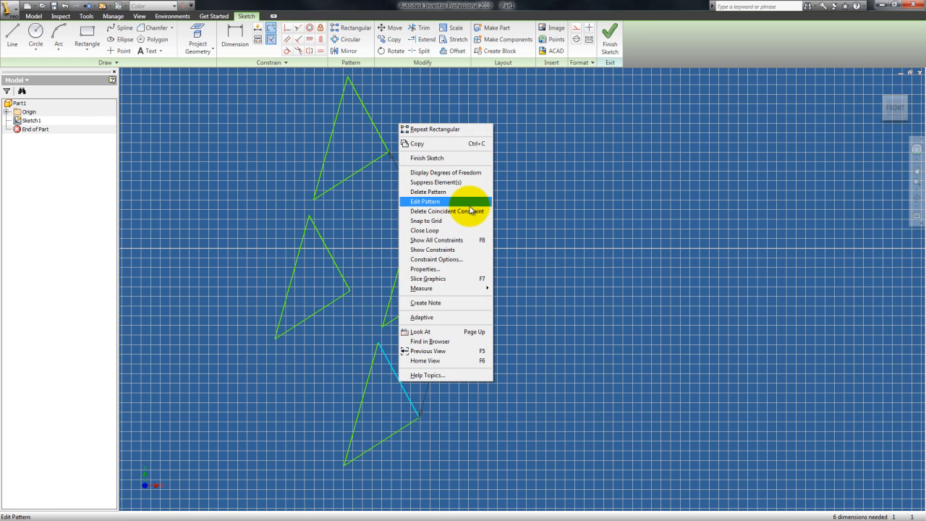
click(458, 192)
drag(538, 421, 350, 226)
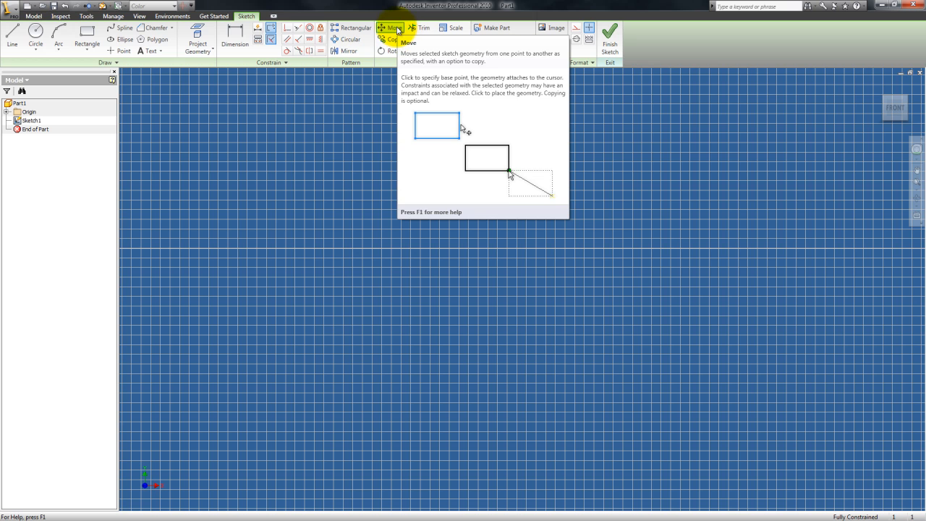
Sketch one circle in the upper-left area of the empty sketch
click(35, 33)
click(243, 144)
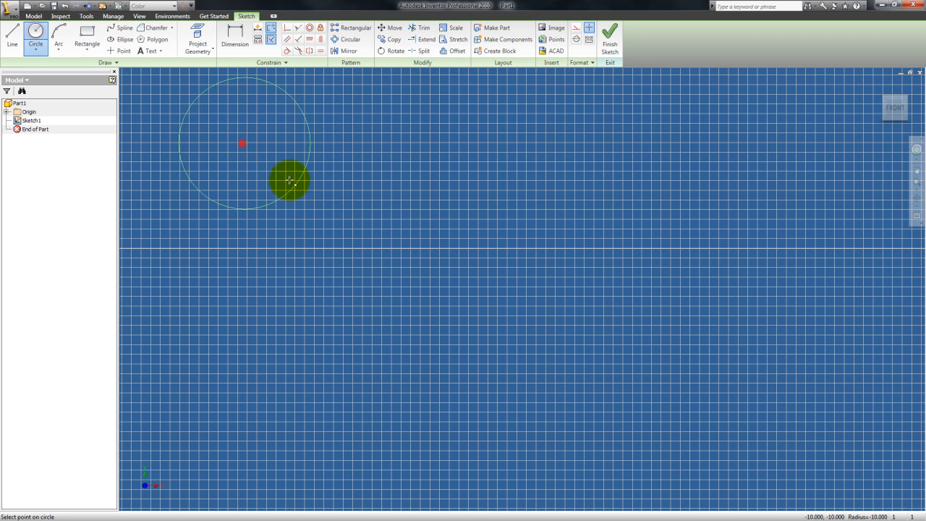
click(278, 164)
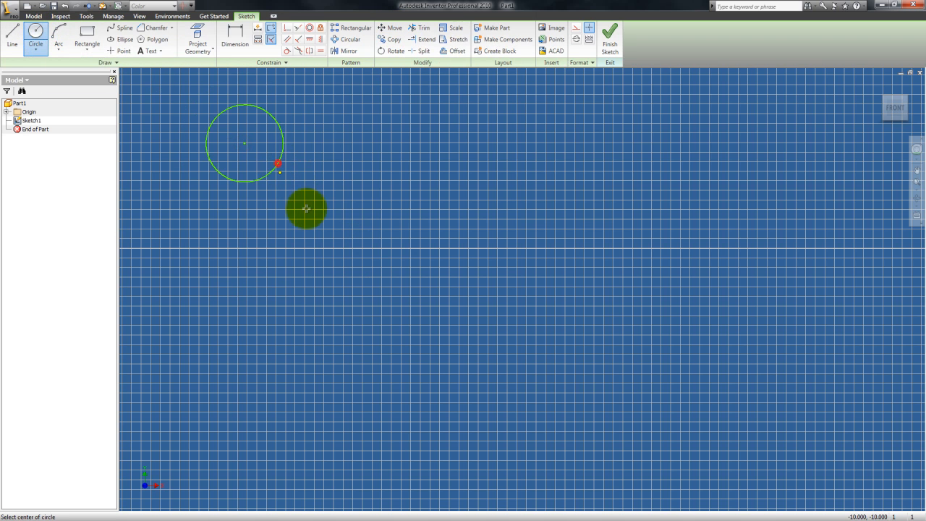
key(Escape)
Move the circle by its center point to a spot just below the horizontal axis near the middle of the sketch
click(394, 29)
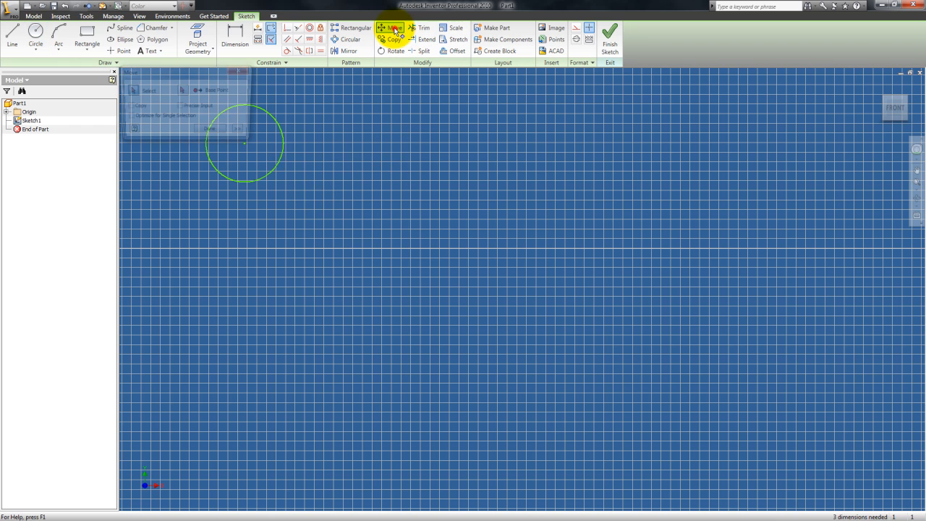
click(282, 138)
middle_drag(291, 130, 331, 176)
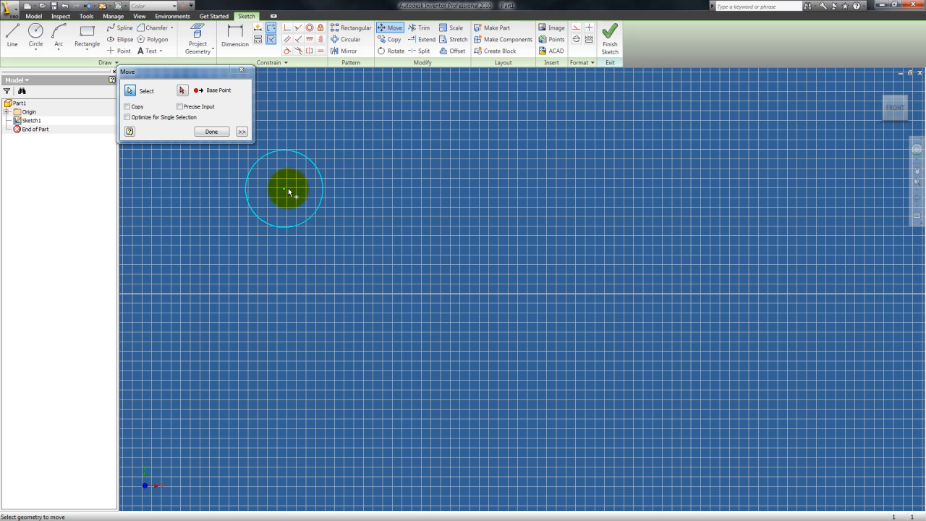
click(182, 90)
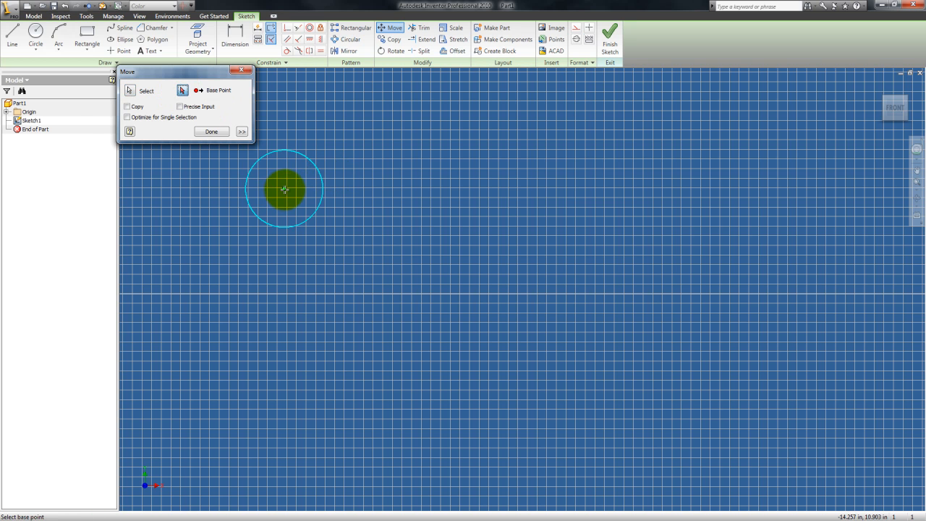
click(285, 189)
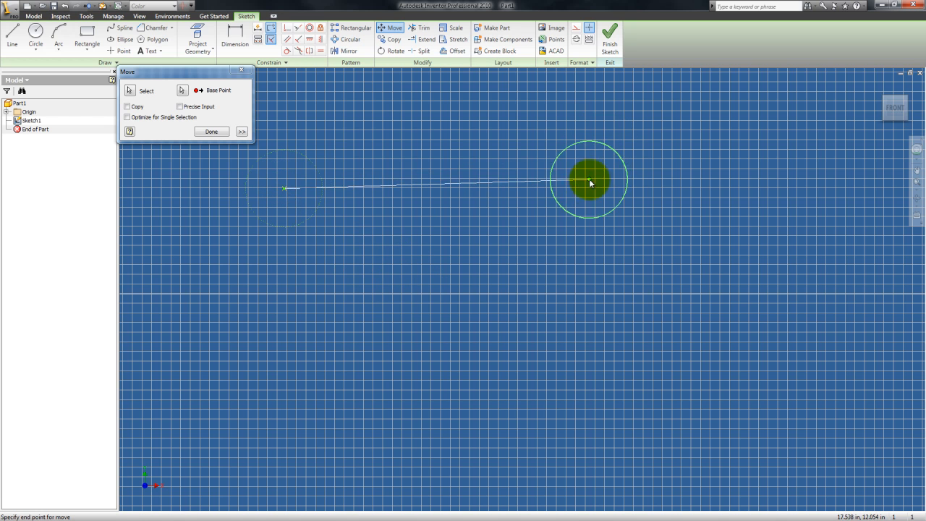
click(434, 337)
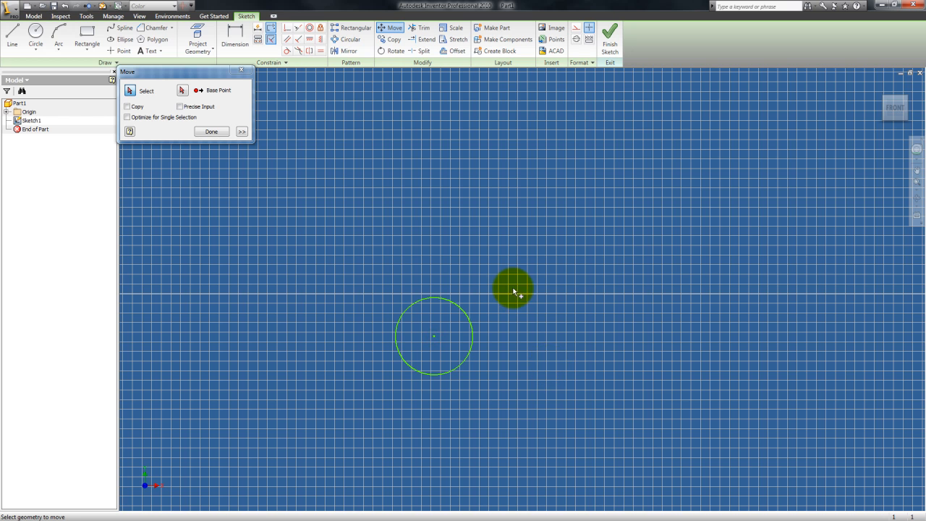
click(210, 131)
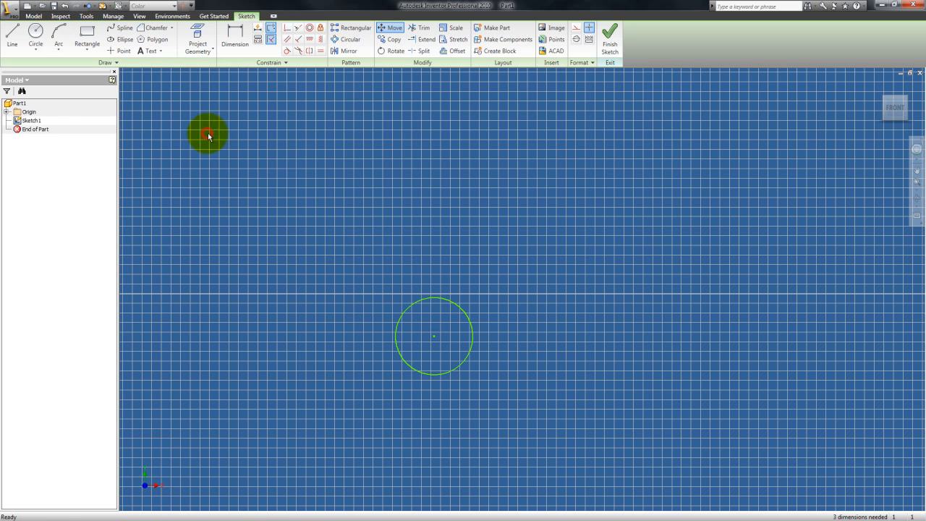
Copy the circle from its center point and place four copies around it: upper right, above, upper left and lower left
click(391, 39)
drag(489, 397, 394, 302)
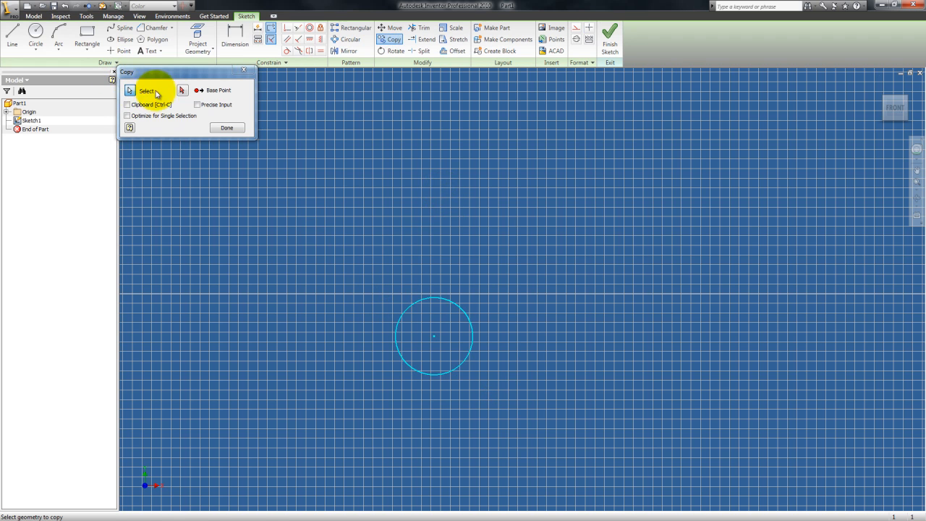
click(182, 90)
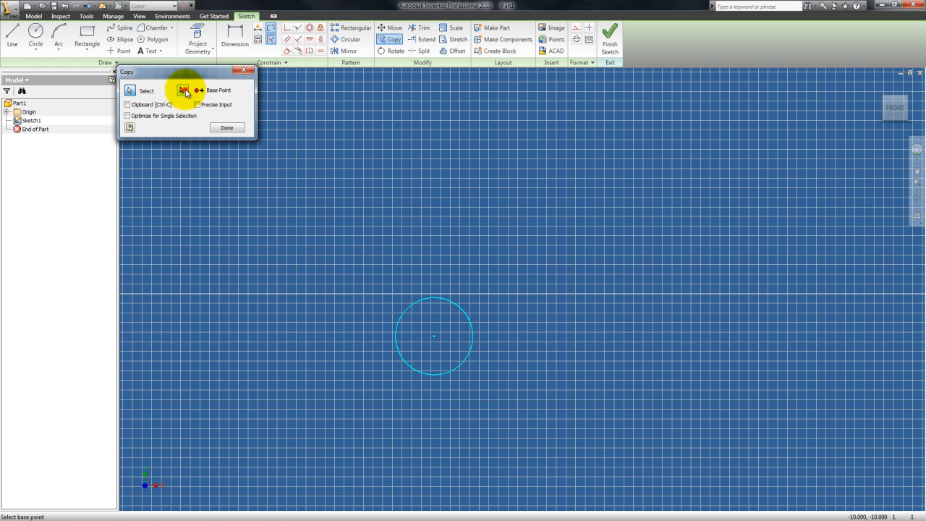
click(435, 336)
click(510, 247)
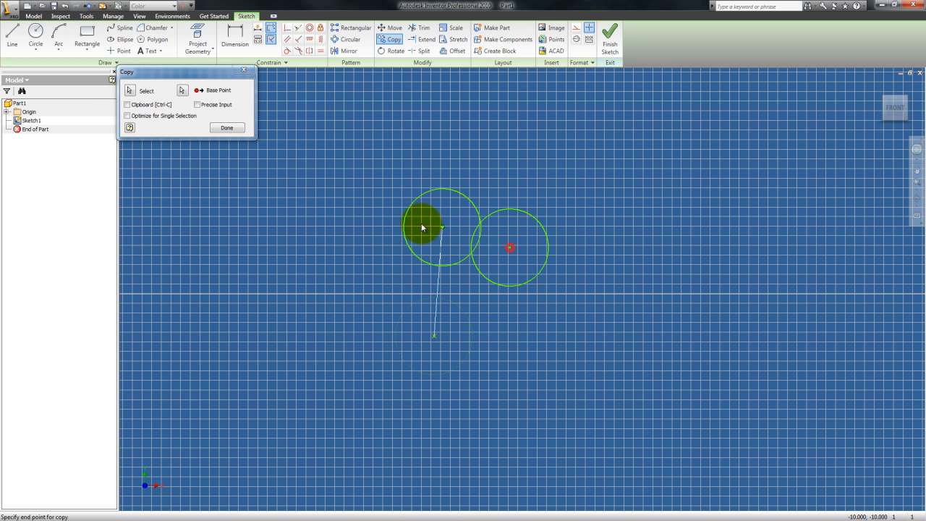
click(405, 221)
click(307, 297)
click(300, 421)
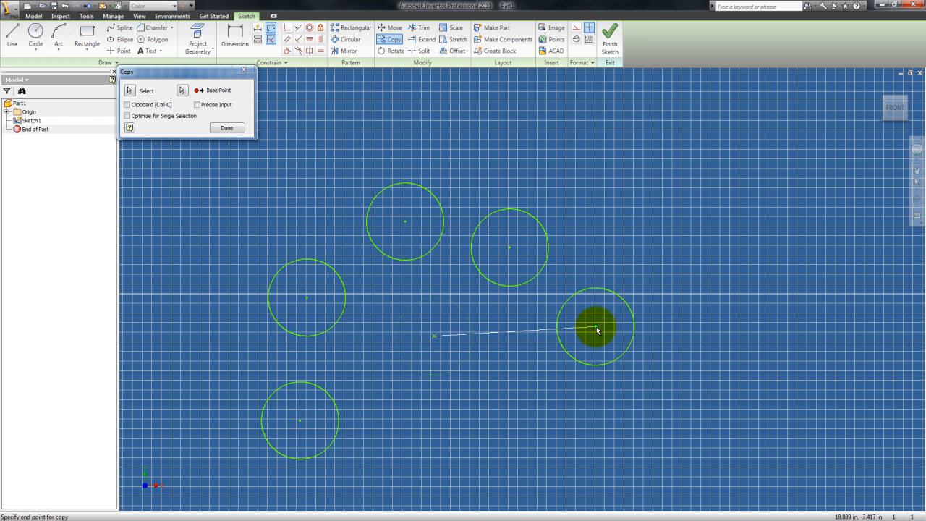
key(Escape)
Delete the two circle copies above and to the upper right of the original circle
middle_drag(574, 313, 573, 299)
drag(564, 288, 490, 174)
key(Delete)
click(384, 176)
key(Delete)
middle_drag(508, 321, 500, 265)
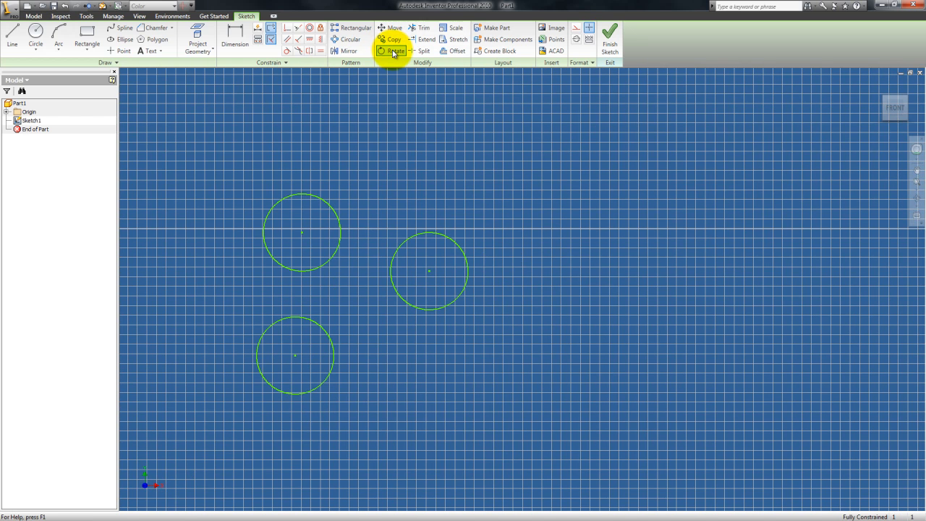
Sketch a two-point rectangle to the right of the three remaining circles
click(86, 37)
click(507, 214)
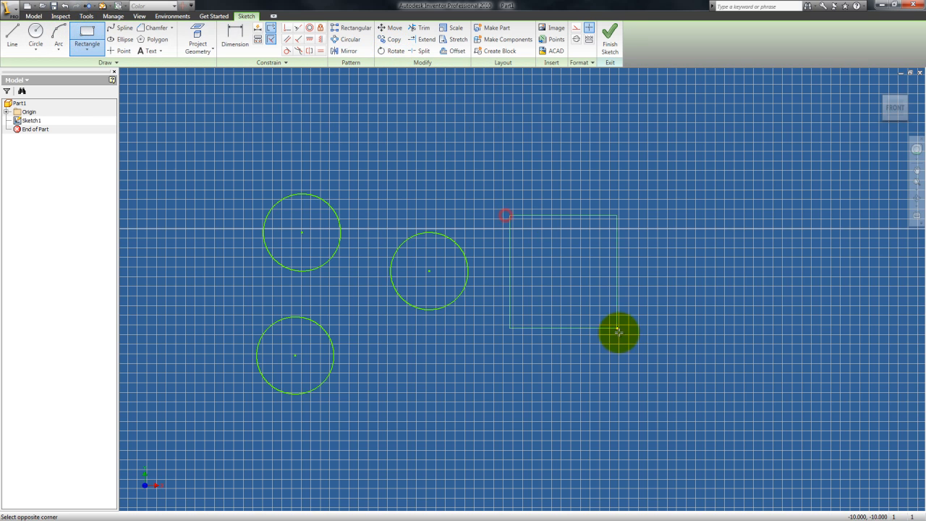
click(635, 324)
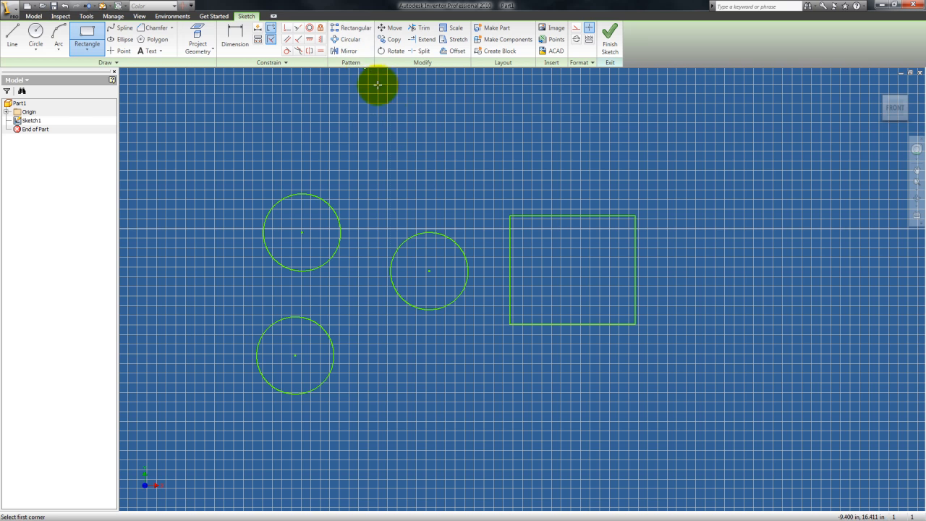
Rotate the rectangle counterclockwise about its lower-right corner into a tilted position, removing its existing constraints
click(390, 50)
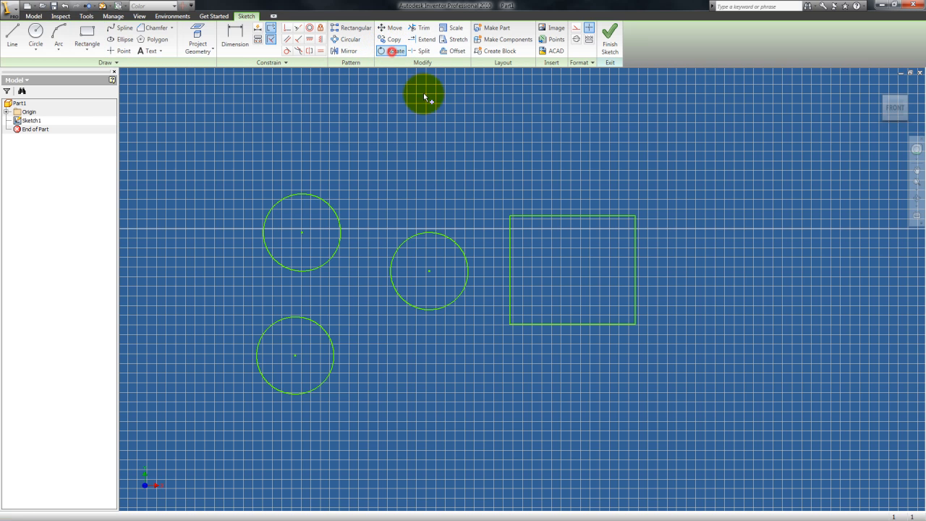
drag(750, 386, 506, 182)
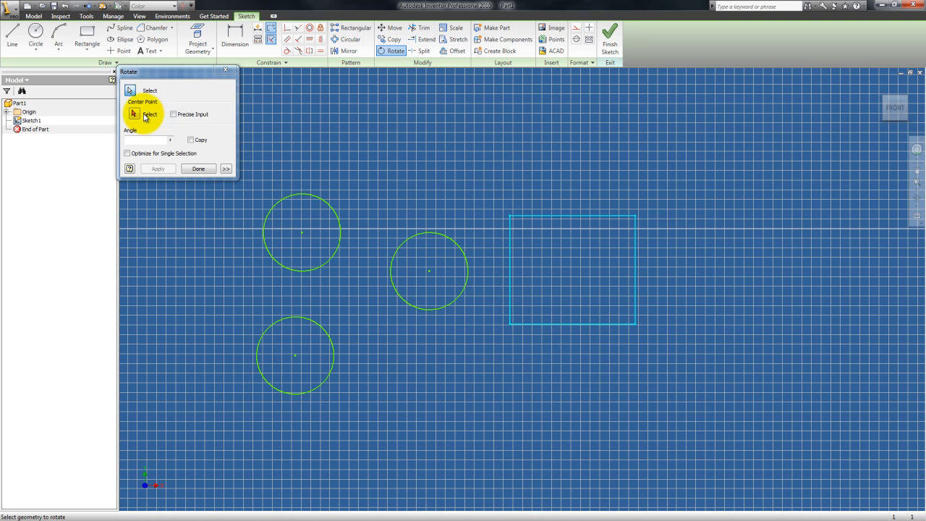
click(135, 114)
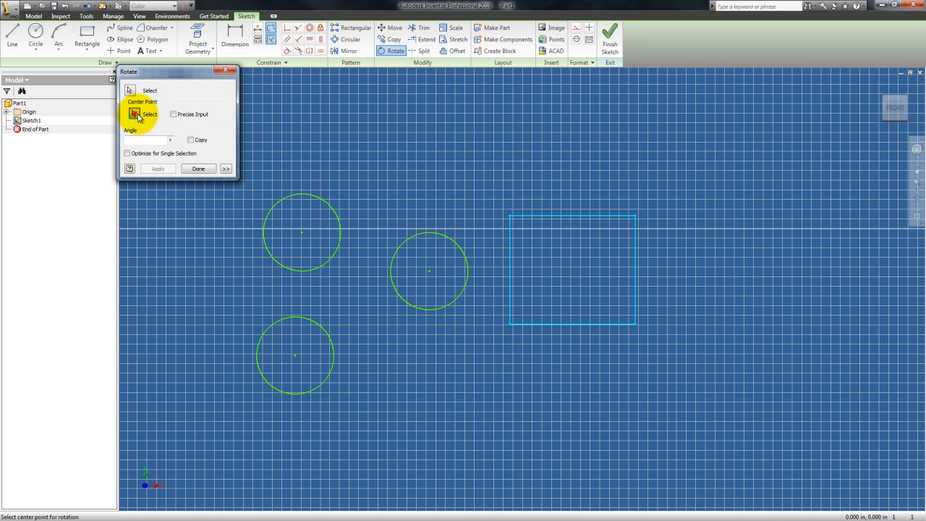
click(634, 329)
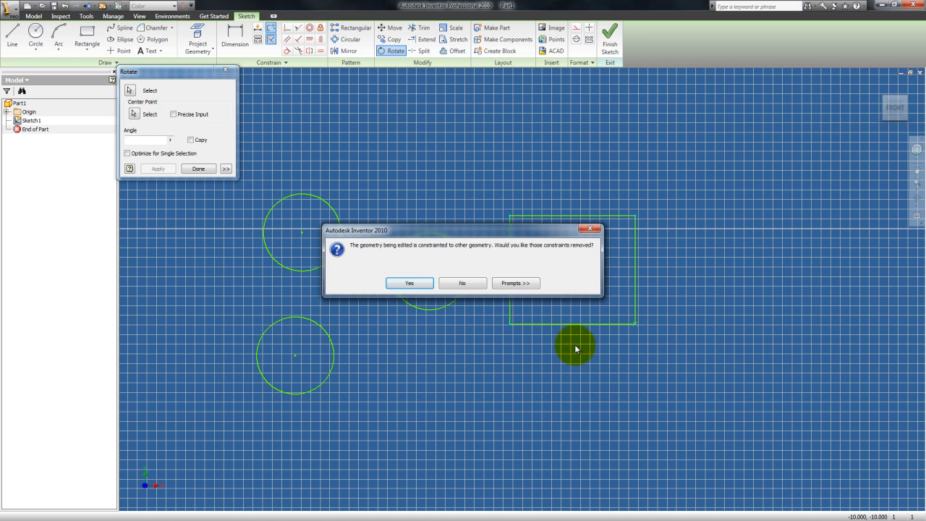
click(409, 283)
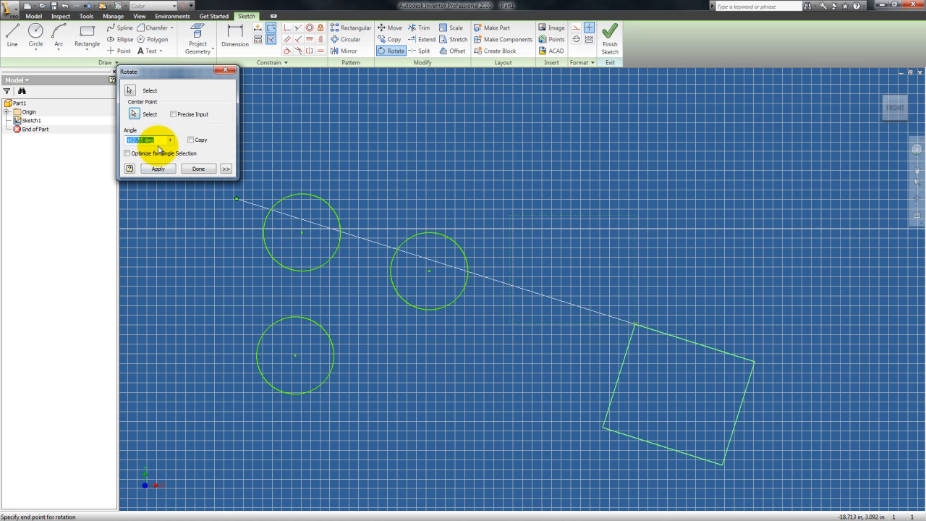
text(90)
key(Return)
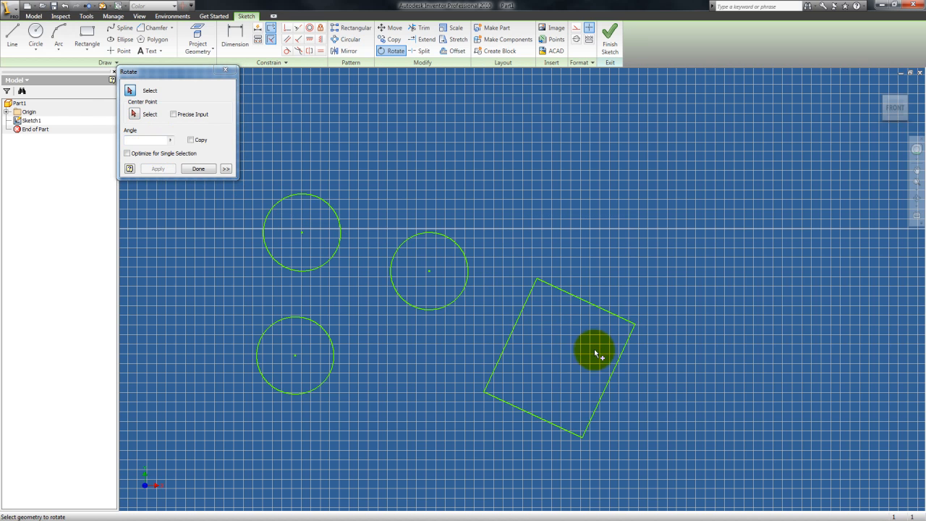
click(206, 171)
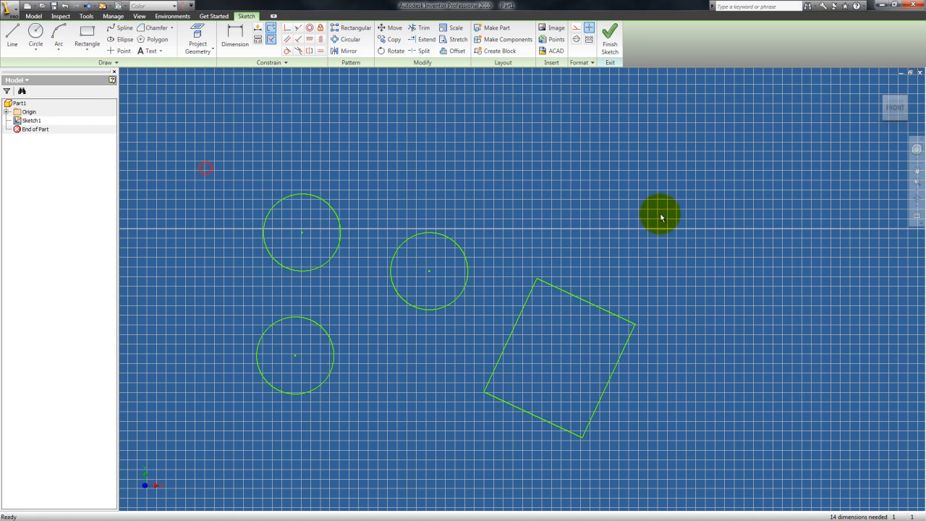
Sketch a line about 34.3 in long at about 23 degrees across the tilted rectangle, then a second line back down-left across its lower-right edges
middle_drag(640, 275, 641, 237)
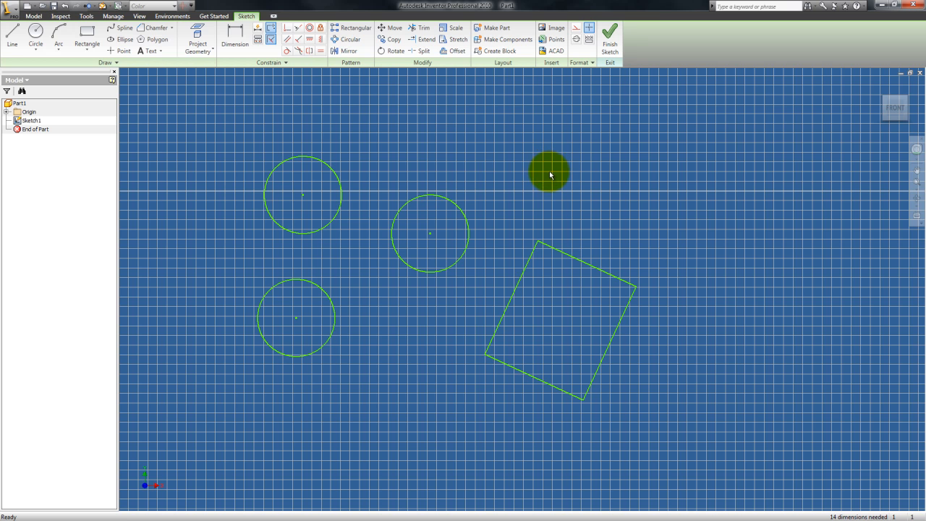
click(11, 36)
middle_drag(477, 333, 490, 290)
click(409, 320)
click(713, 191)
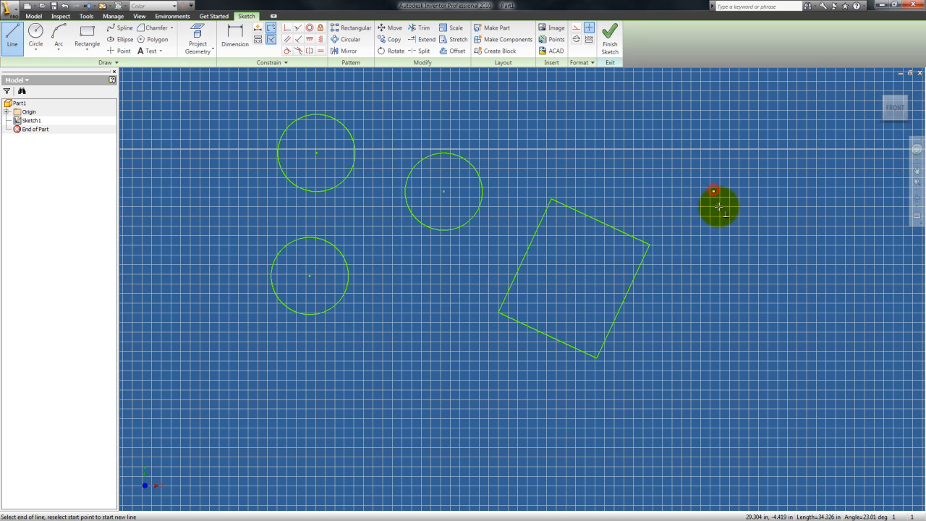
click(533, 384)
key(Escape)
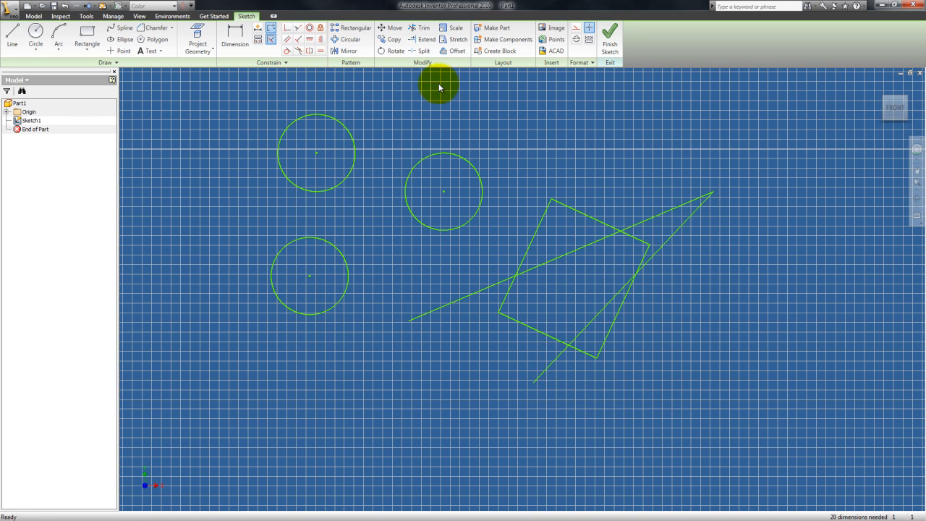
Trim both line portions inside the tilted rectangle and cut off the rectangle's right corner between the two lines
click(420, 29)
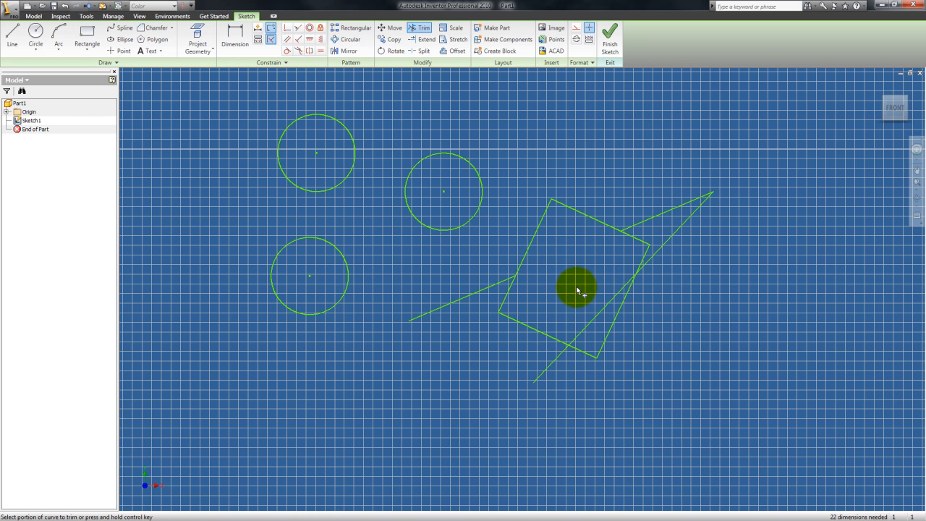
click(597, 319)
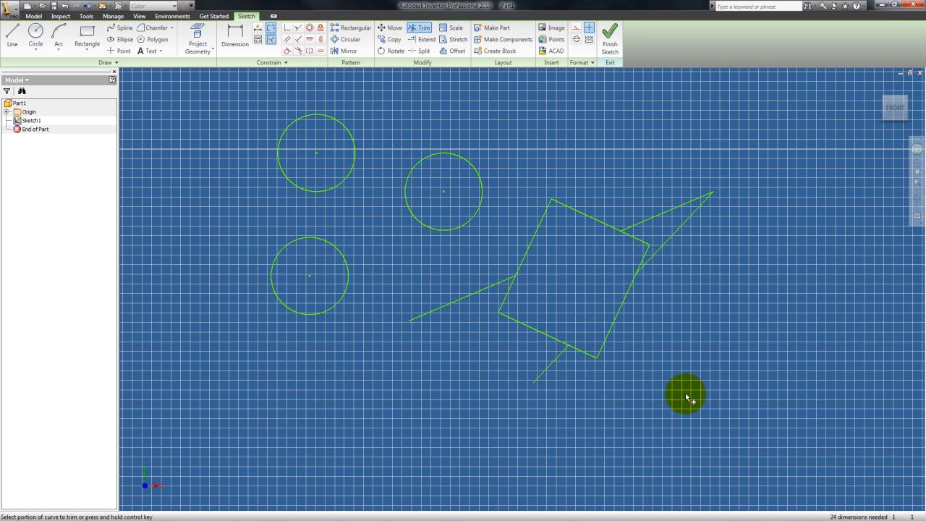
click(625, 233)
click(646, 245)
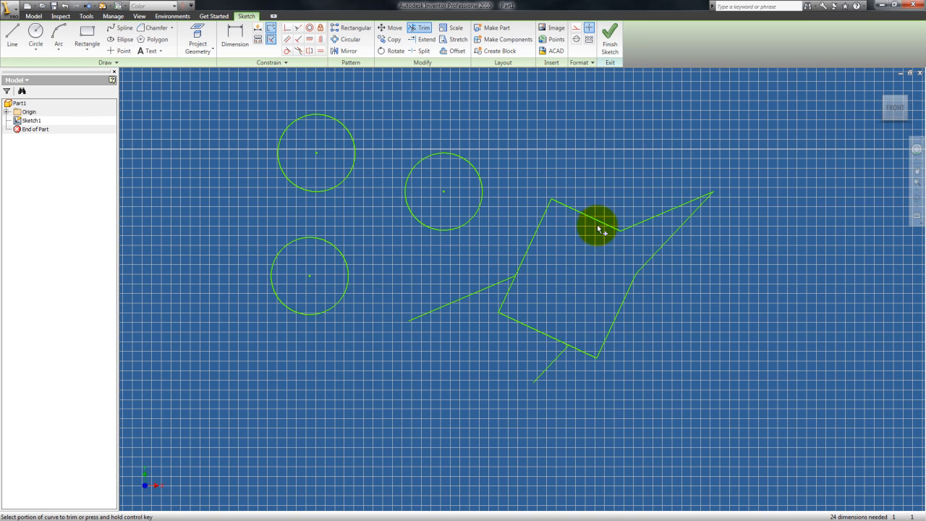
Extend the line segment outside the rectangle's left edge through its interior to meet the segment at its upper edge
click(424, 39)
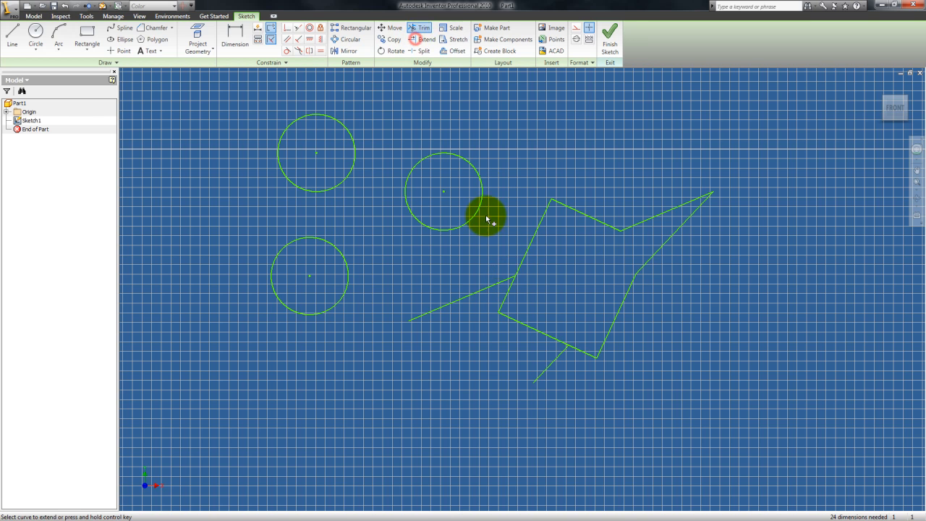
click(509, 283)
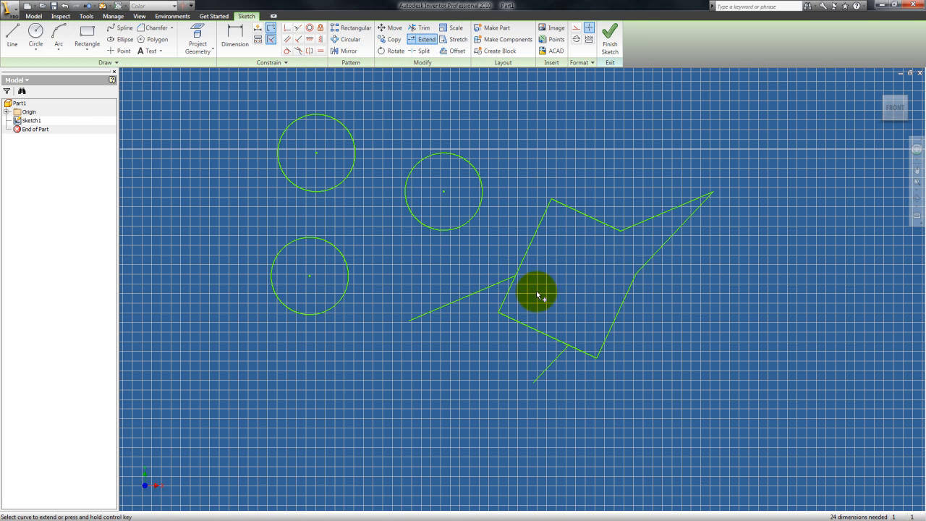
click(500, 284)
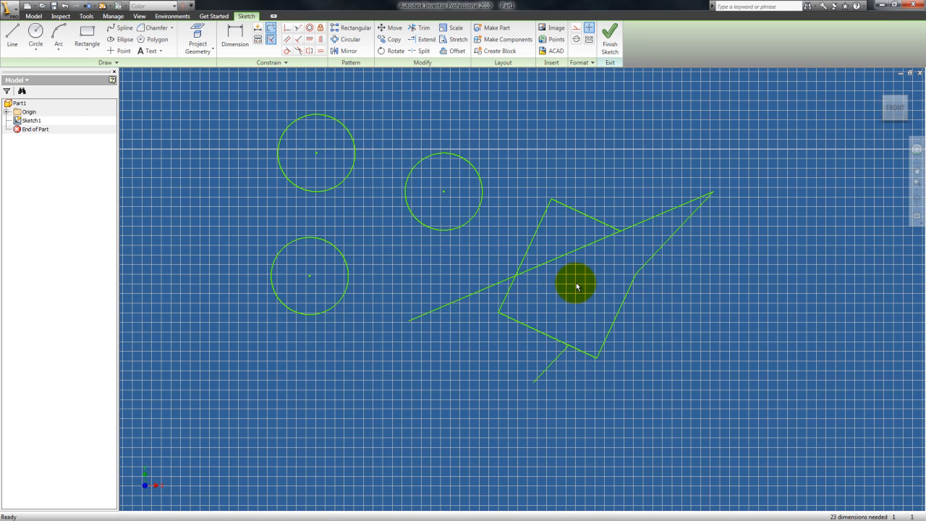
Scale the tilted shape and its crossing lines by a factor of 1.5 about the shape's leftmost corner
click(455, 29)
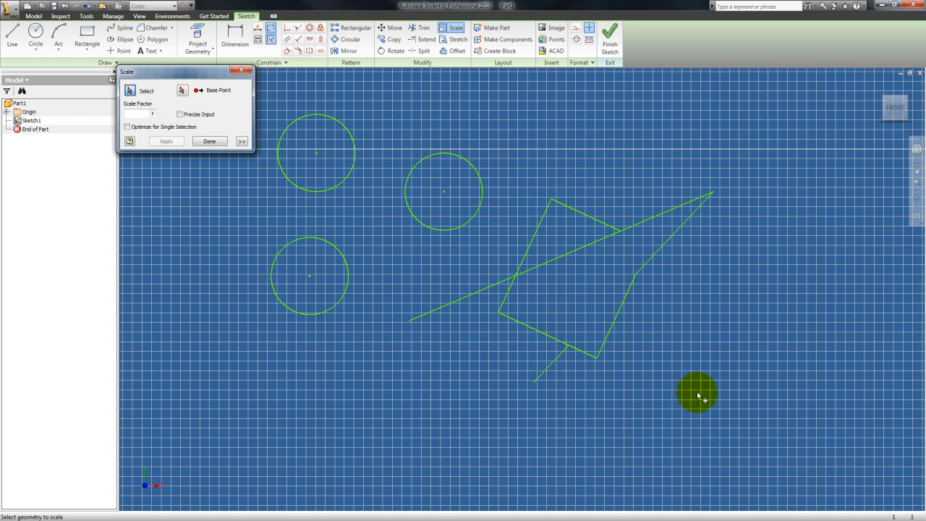
drag(695, 391, 500, 186)
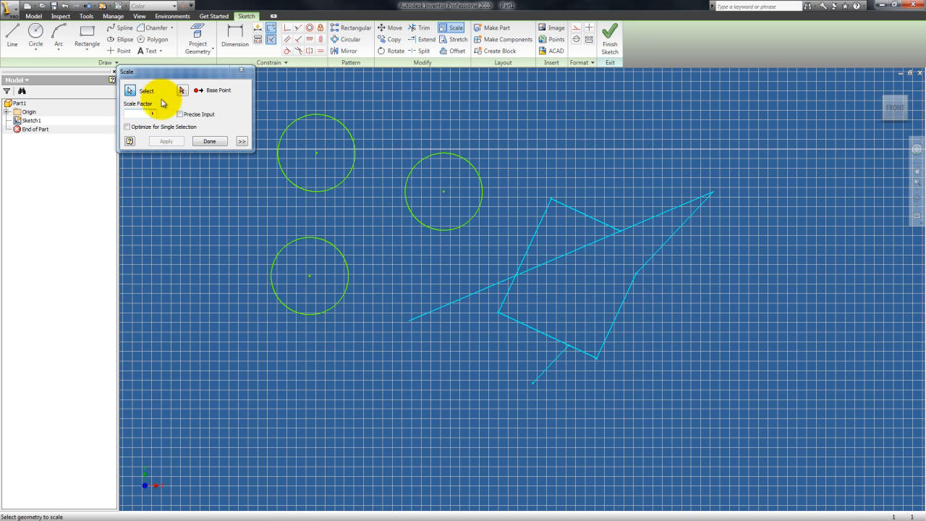
click(182, 91)
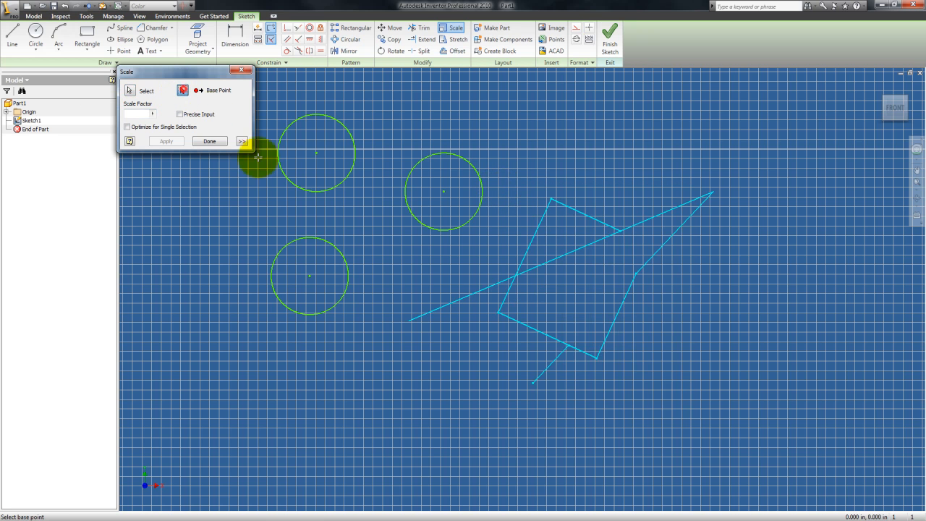
click(500, 311)
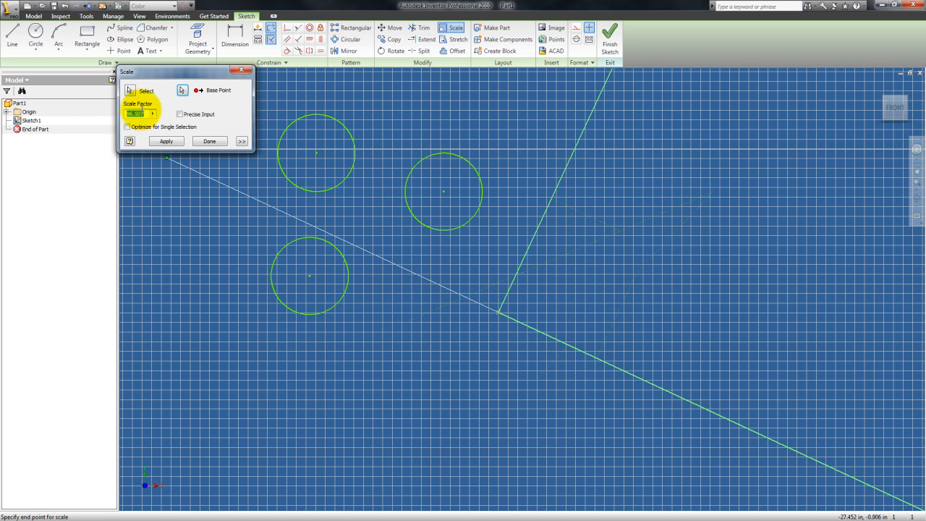
text(1.5)
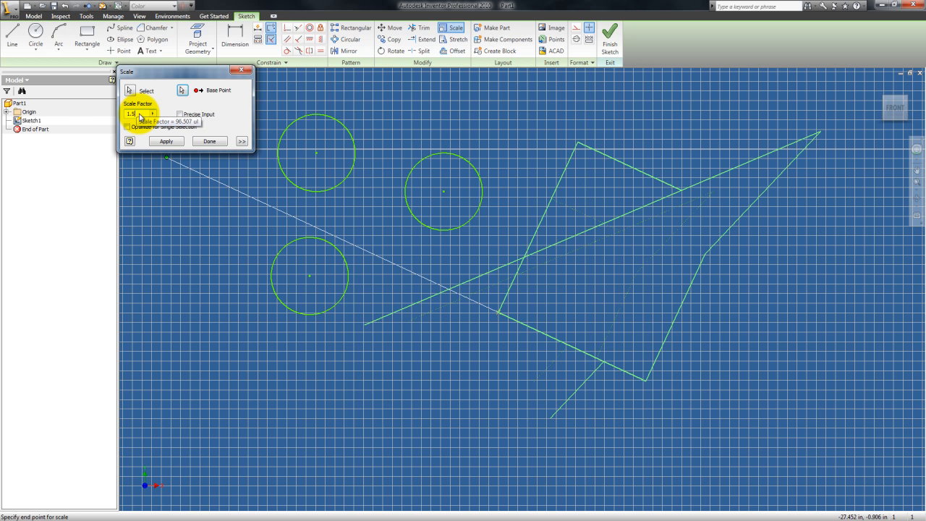
click(166, 140)
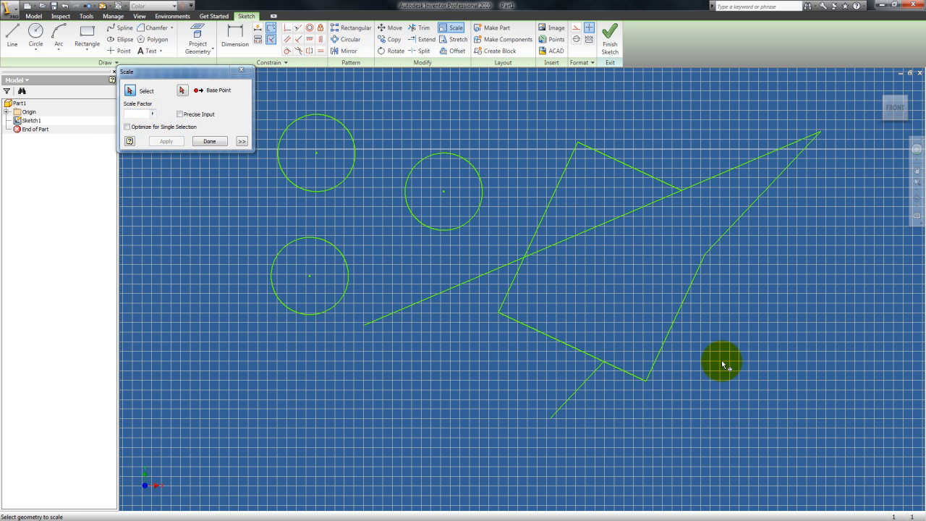
key(Escape)
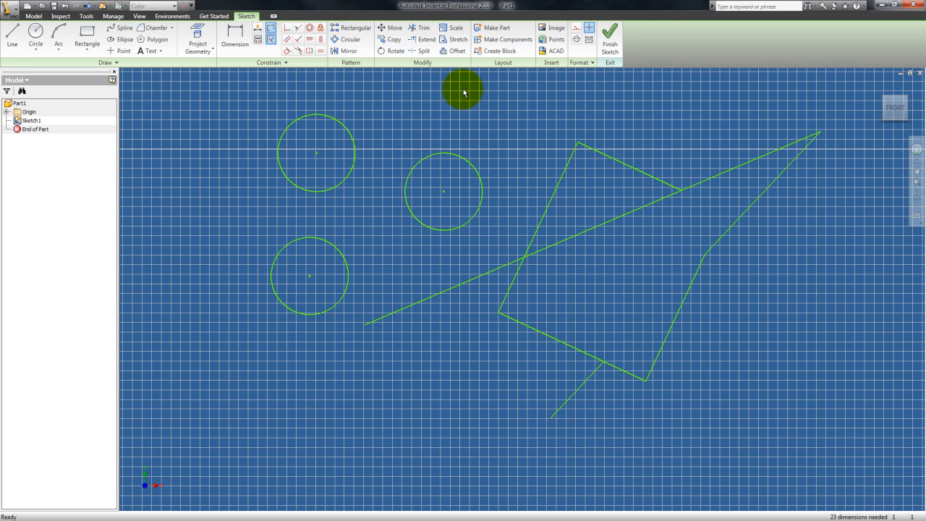
Offset the middle circle outward twice to form three concentric circles
click(452, 51)
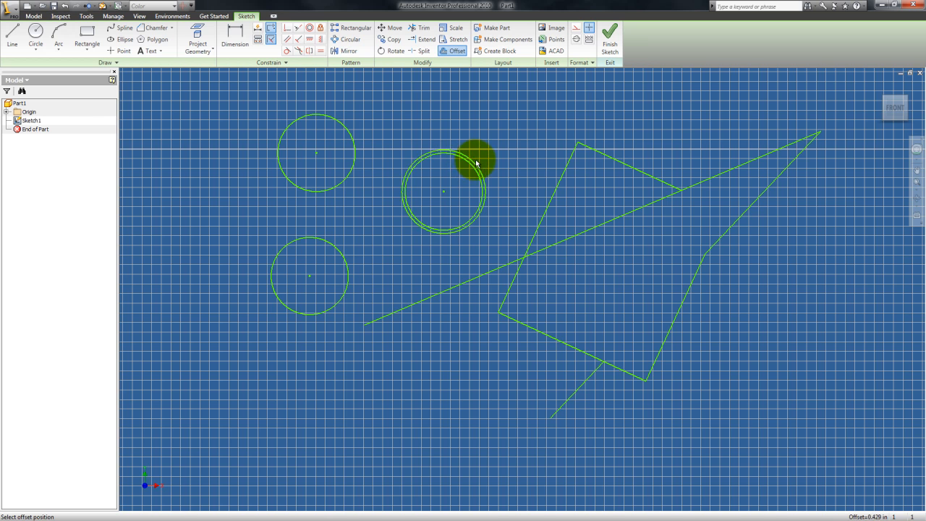
click(483, 154)
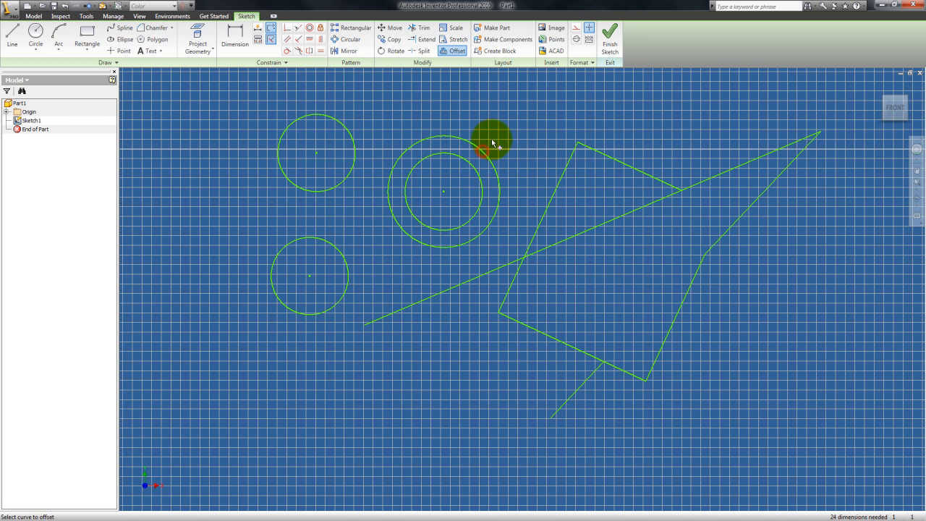
click(482, 150)
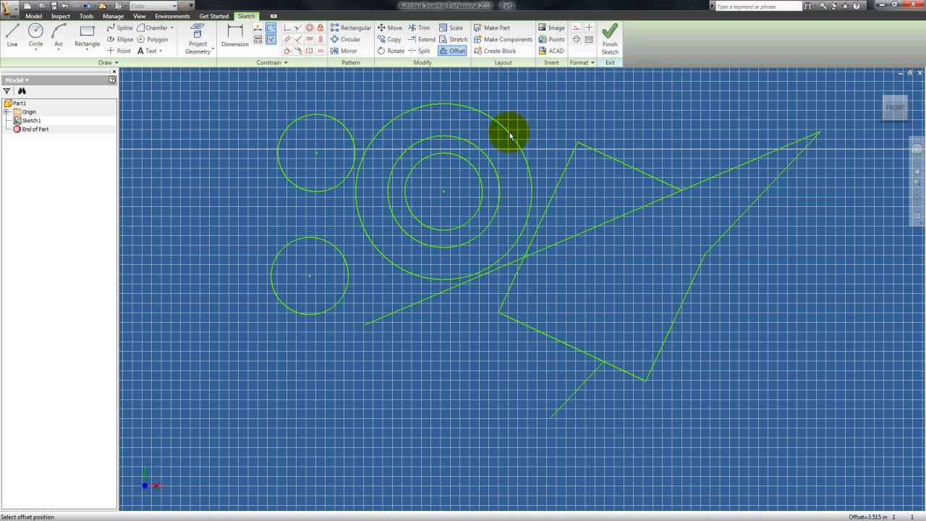
click(505, 139)
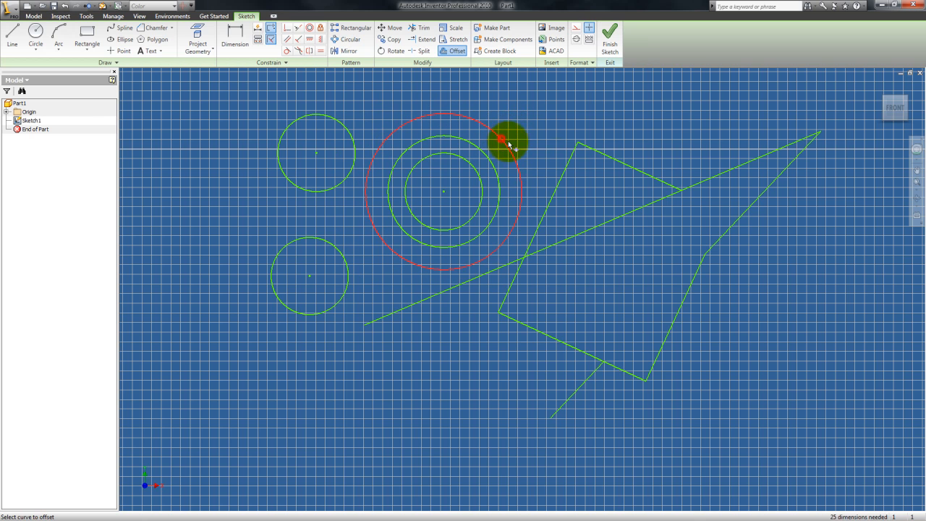
Offset the tilted closed outline twice inward and once outward, and offset the lower-left circle once inward and once outward
click(669, 186)
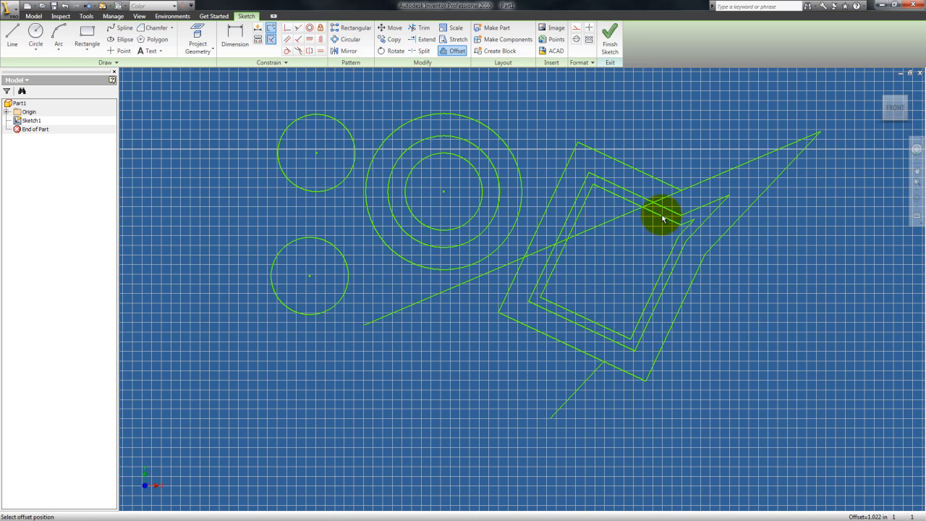
click(661, 212)
click(670, 184)
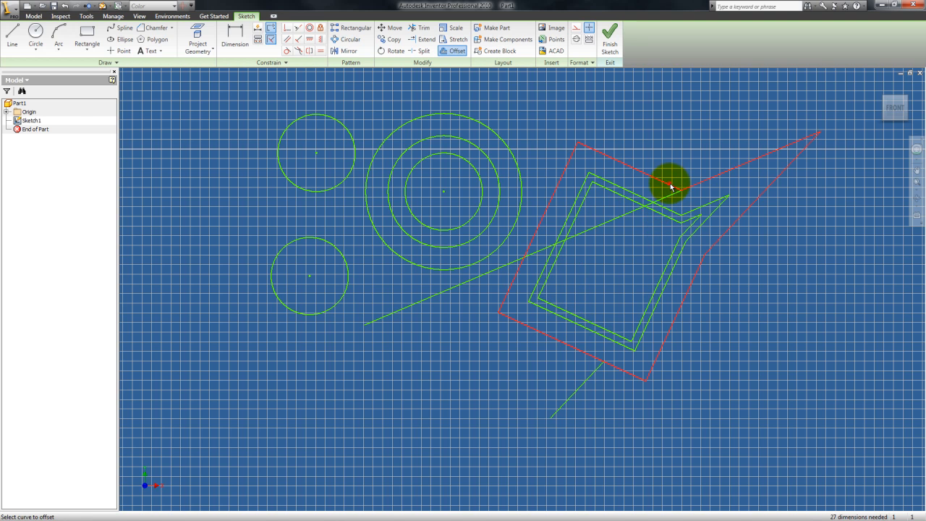
click(683, 144)
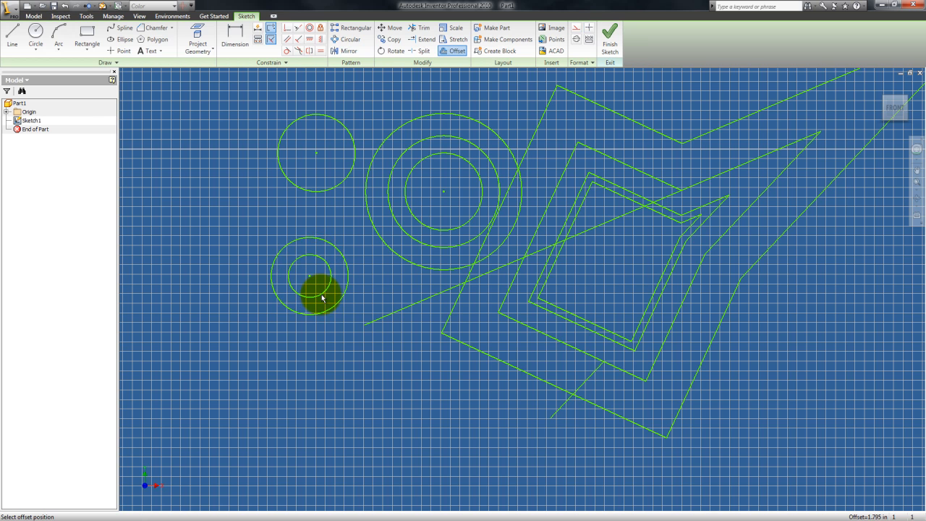
click(312, 317)
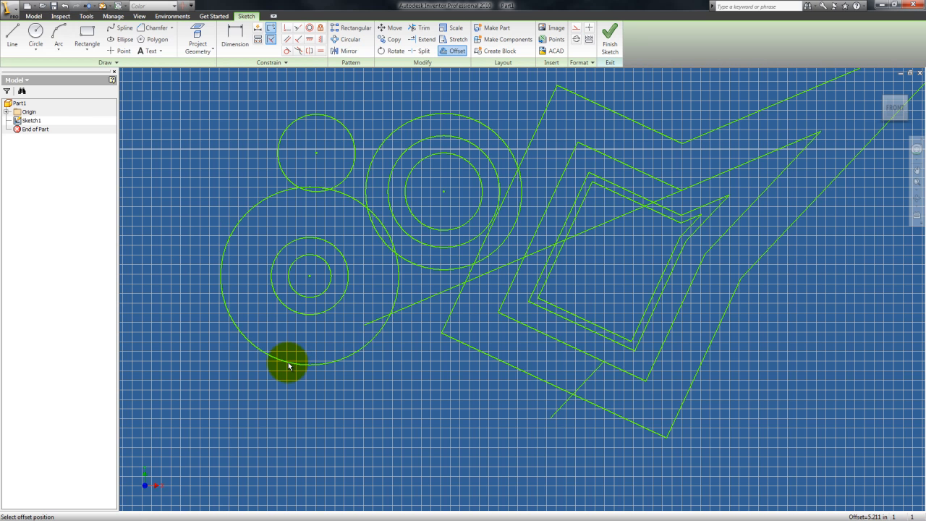
click(288, 366)
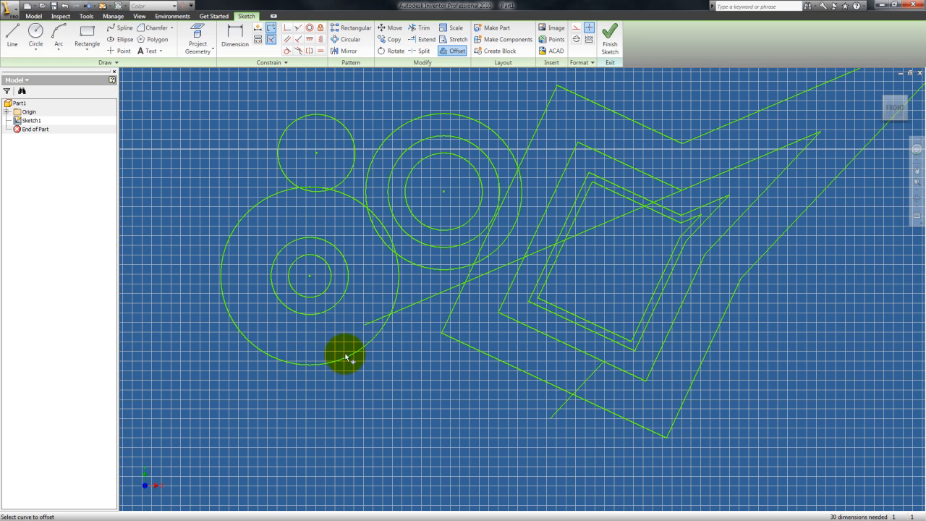
Dimension the innermost of the three concentric circles to a 5 in diameter and its gap to the next circle to 5 in
click(235, 38)
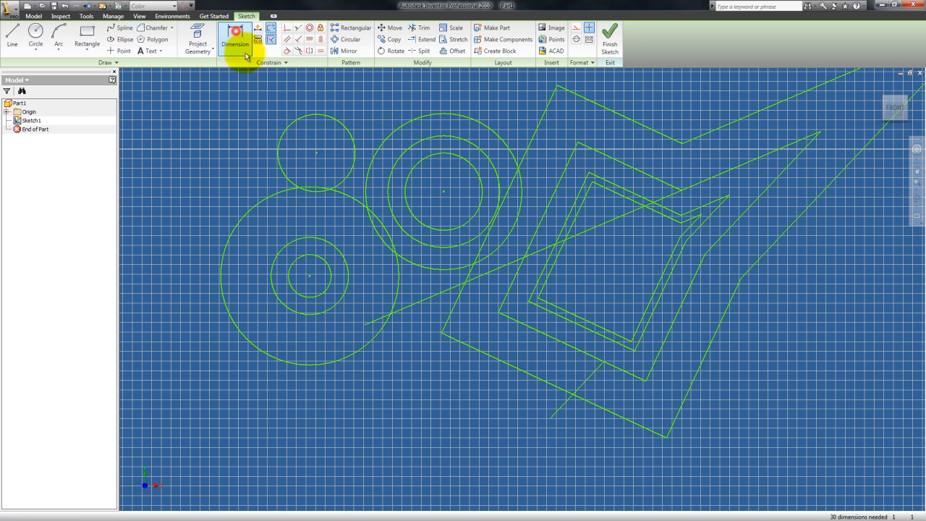
click(444, 191)
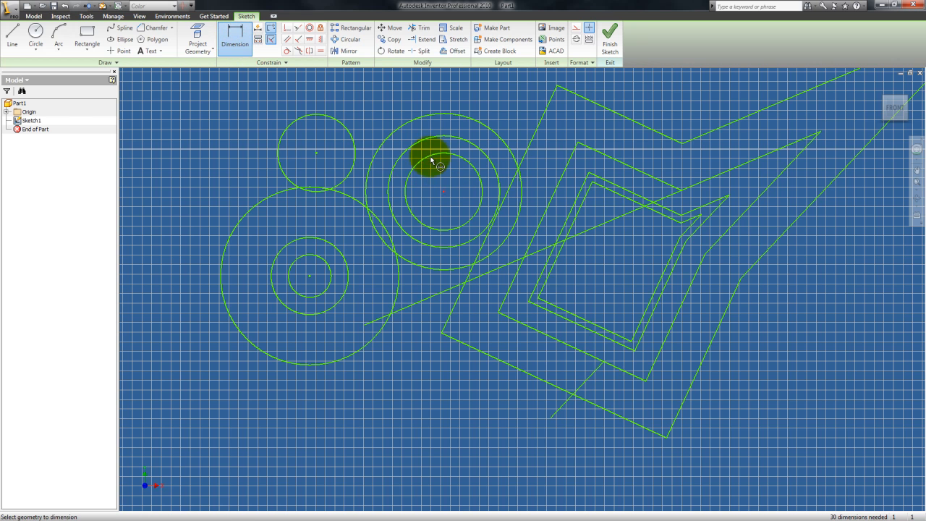
click(433, 158)
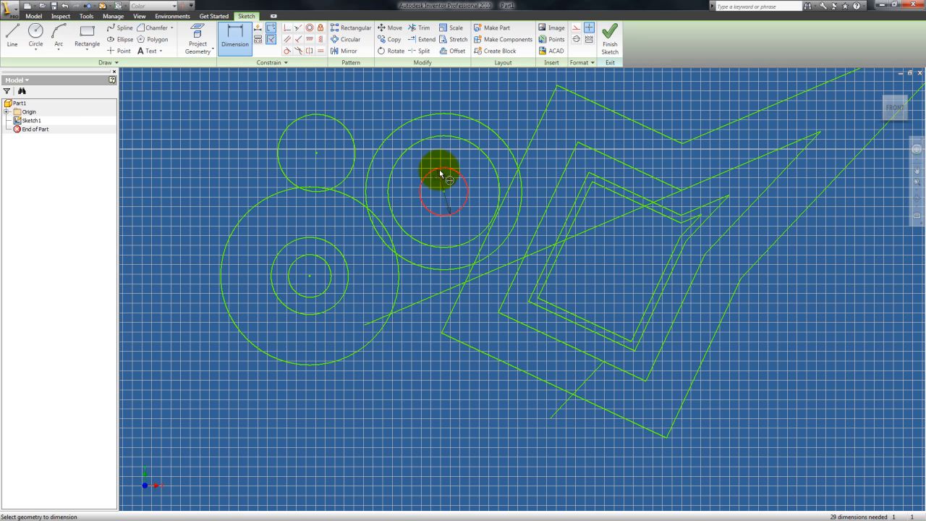
click(424, 141)
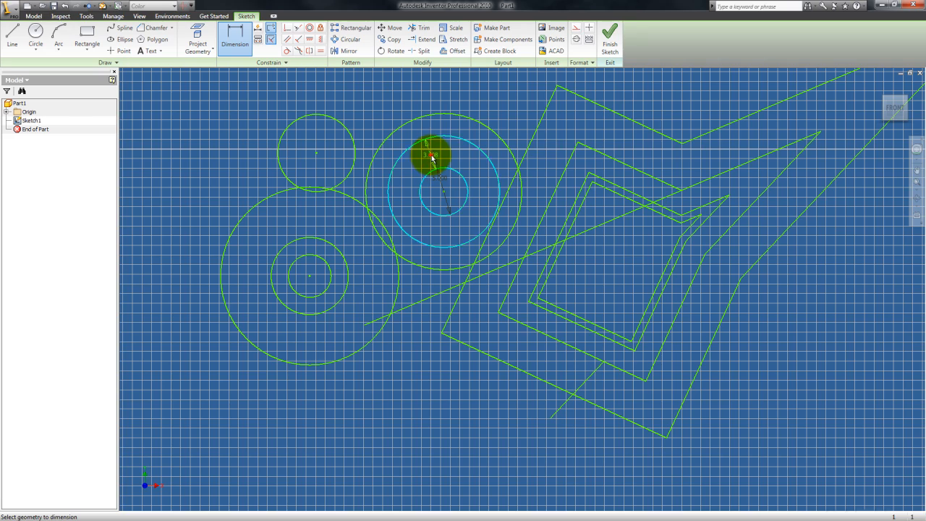
click(479, 147)
Dimension the gap between the two outer concentric circles to 5 in
scroll(481, 149, down, 5)
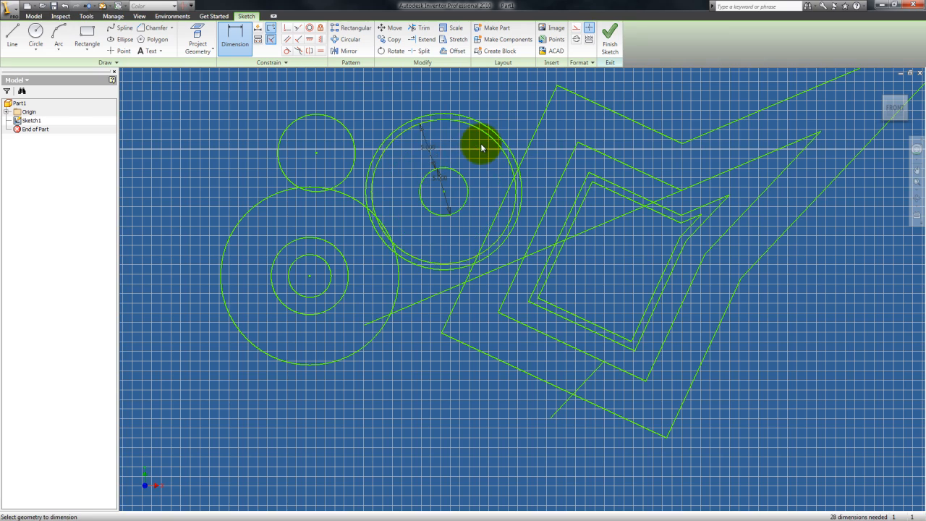
scroll(458, 136, up, 6)
scroll(461, 130, up, 4)
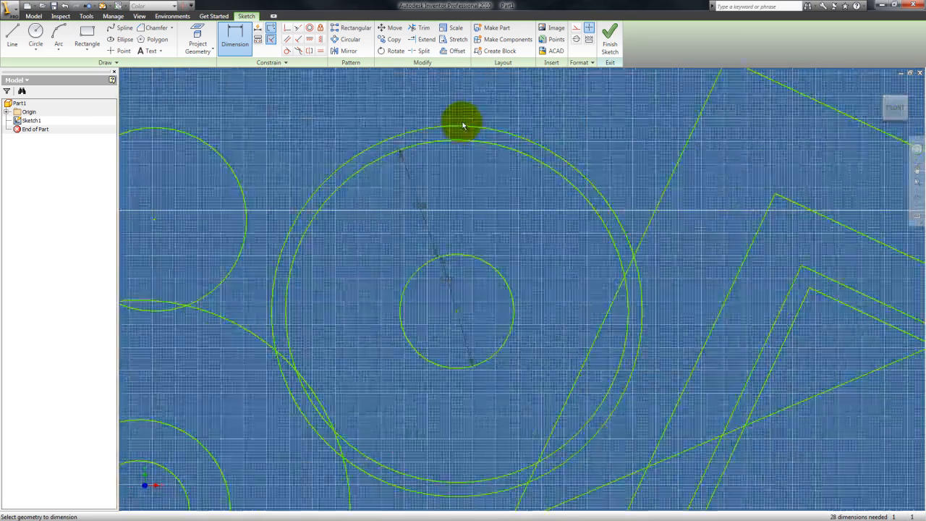
click(463, 134)
click(463, 141)
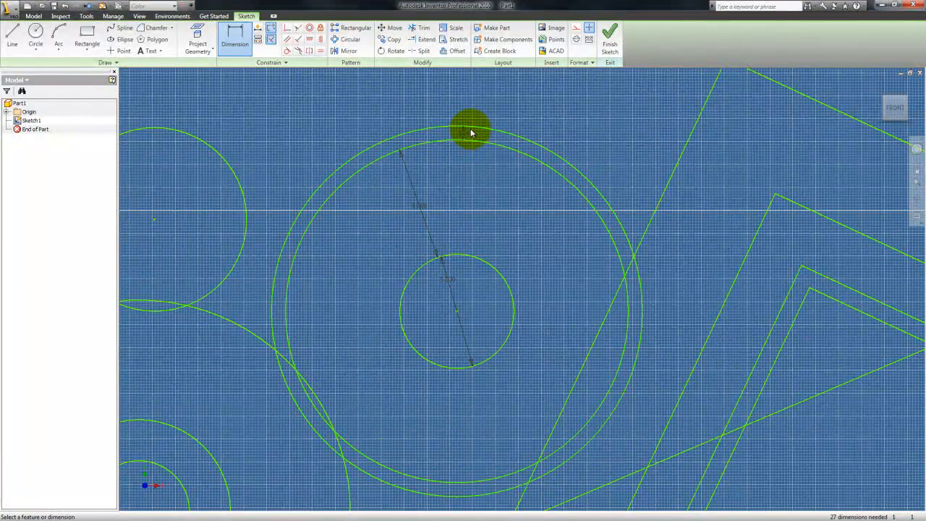
key(Return)
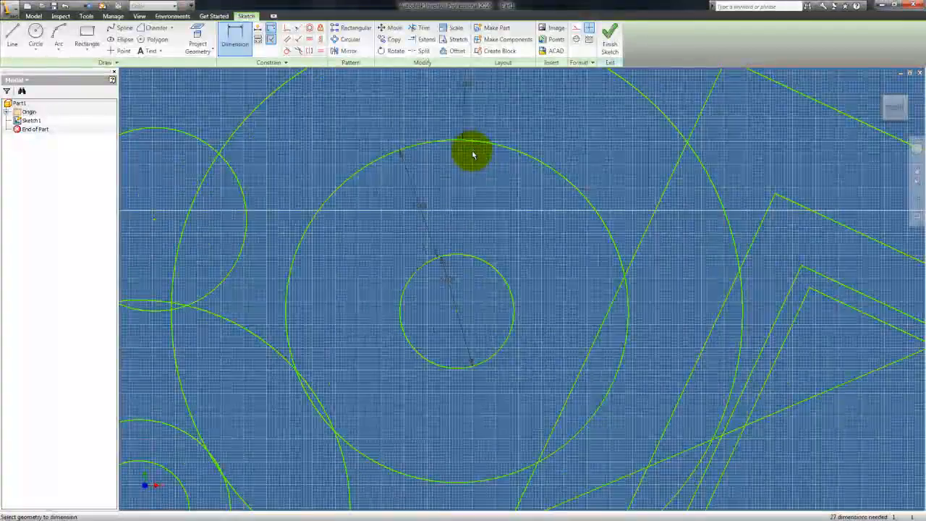
Dimension the diameter of the small standalone circle at the upper left of the sketch, keeping its current size
scroll(483, 167, down, 3)
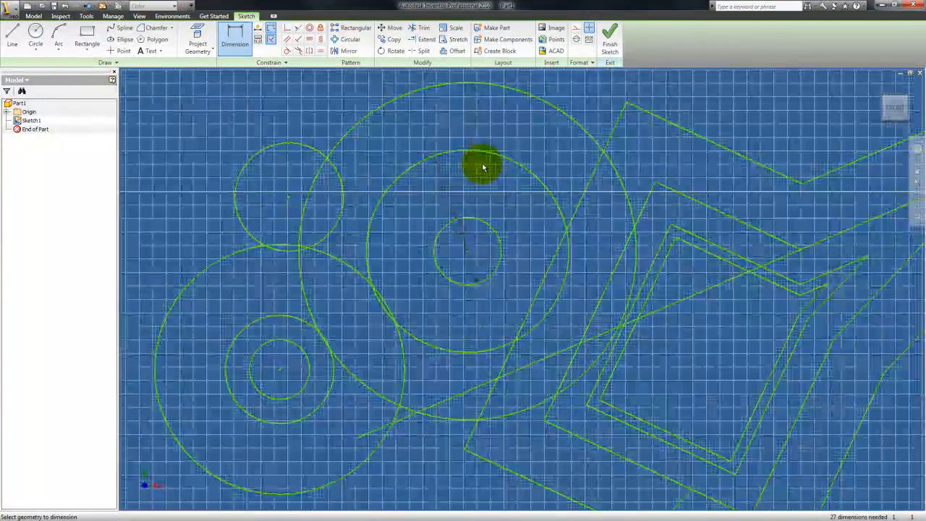
click(310, 146)
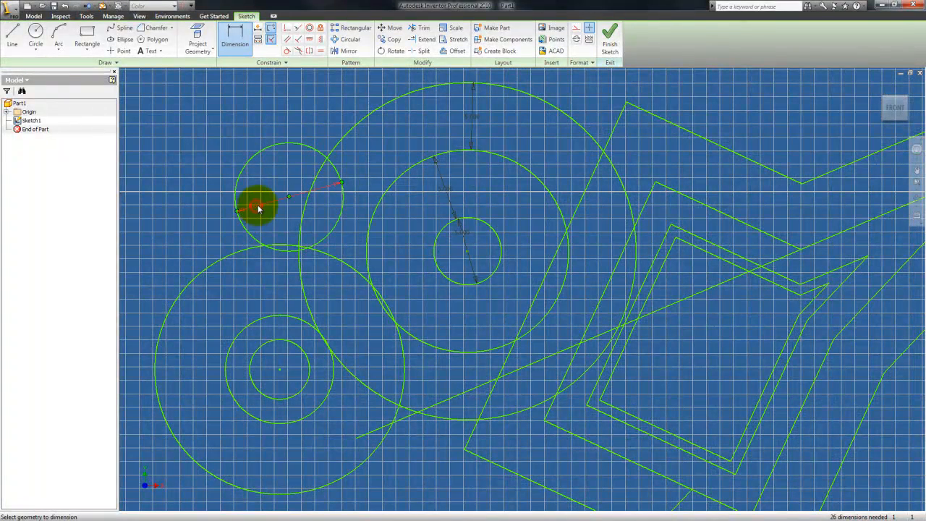
click(258, 209)
mouse_move(542, 207)
mouse_down()
mouse_move(479, 196)
mouse_move(491, 197)
mouse_up()
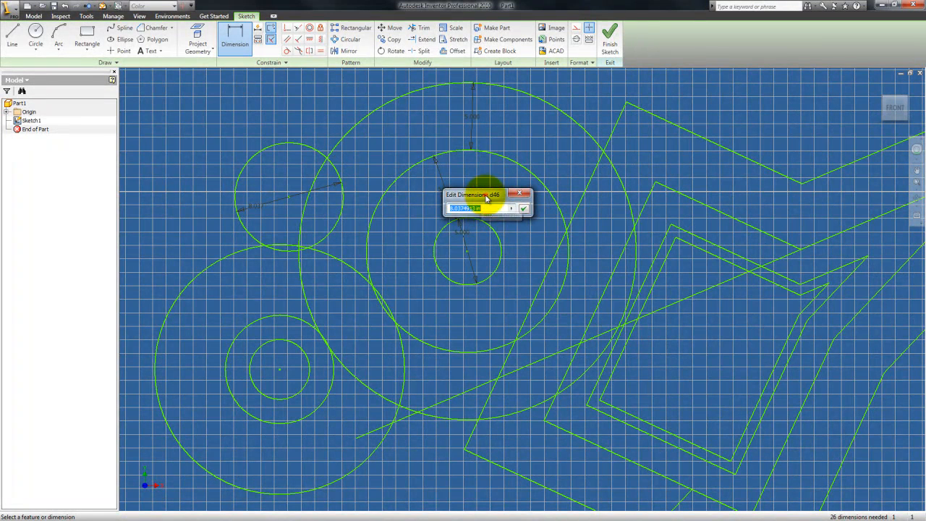
drag(480, 196, 388, 135)
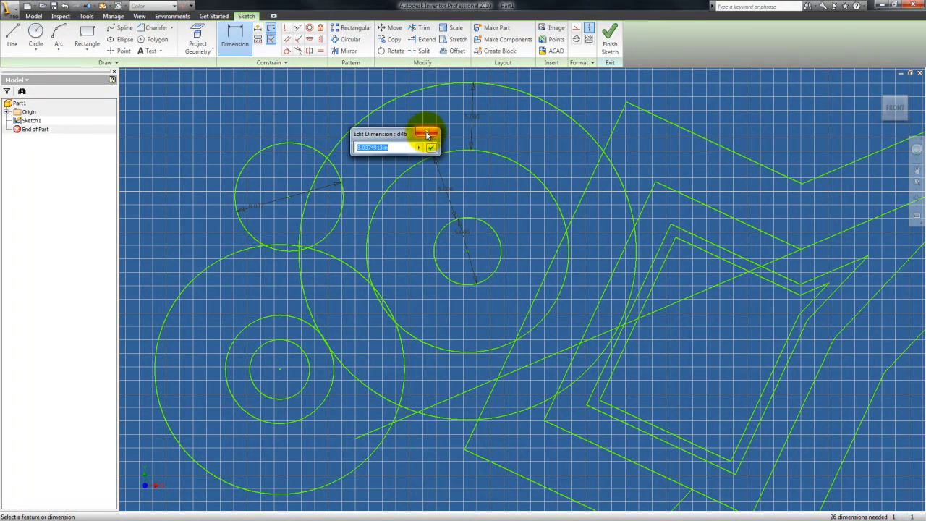
click(427, 135)
Stretch the outermost concentric circle from its centre to a spot below the two inner circles, relaxing the existing dimensions and removing its constraints
scroll(486, 186, up, 3)
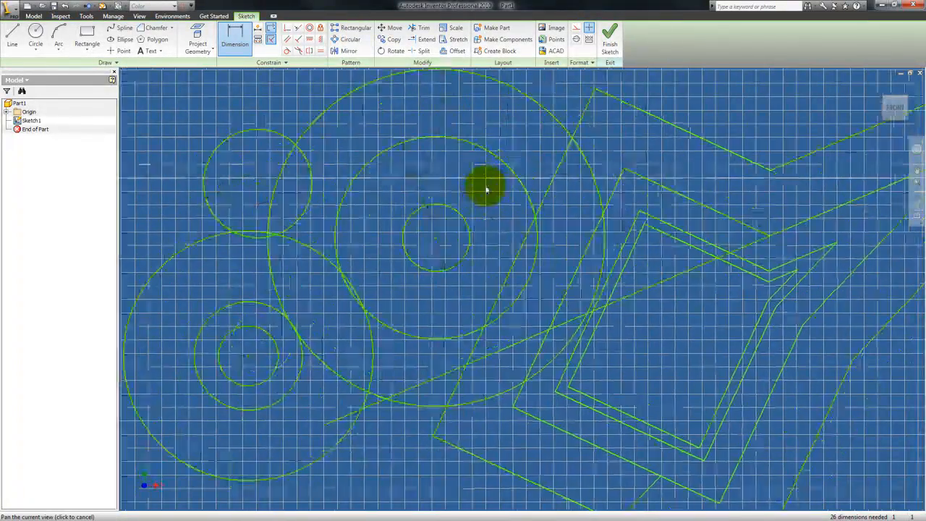
middle_drag(600, 207, 500, 259)
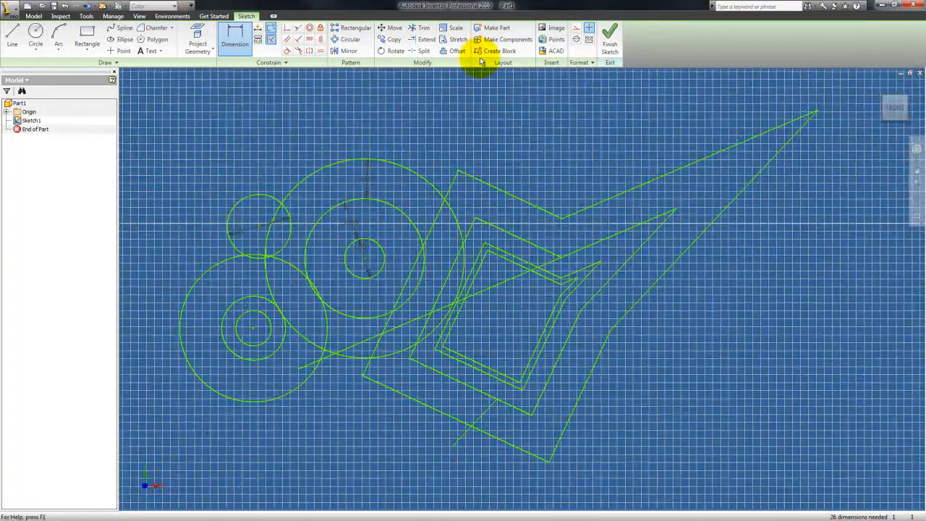
click(456, 39)
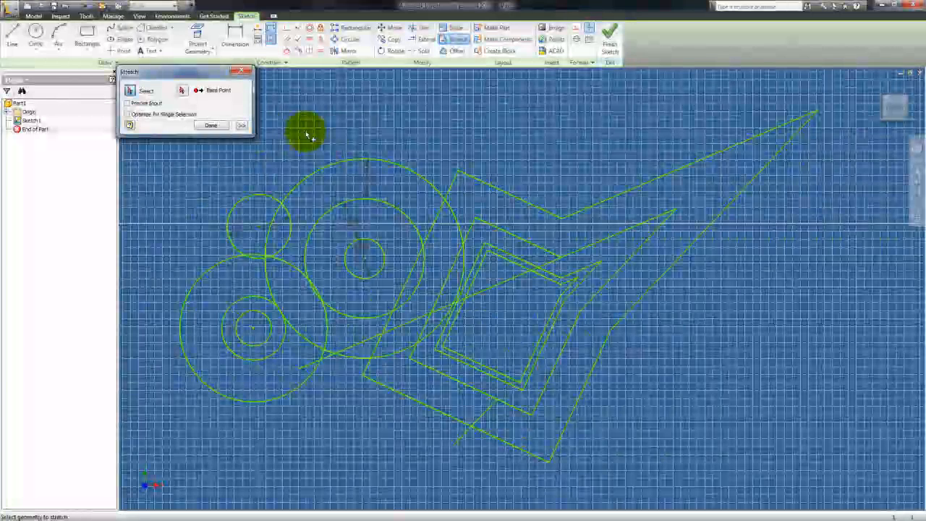
click(354, 160)
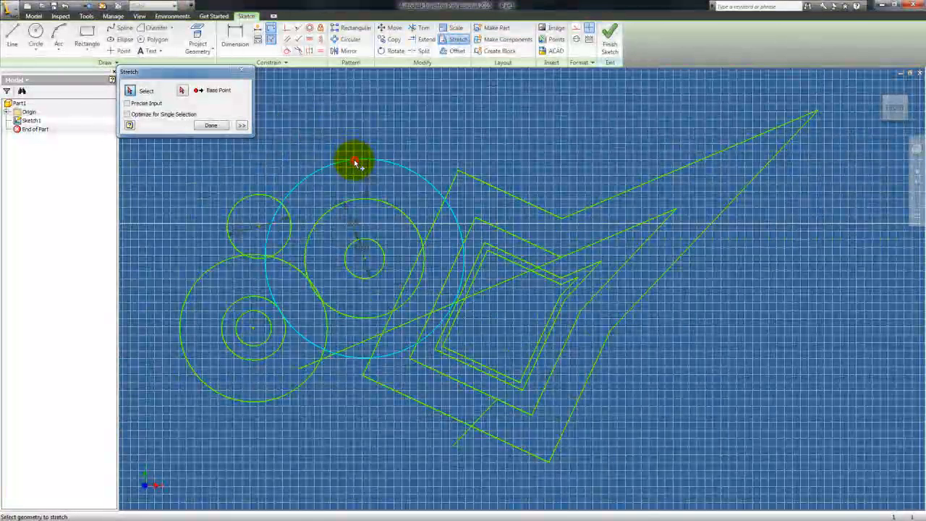
click(182, 90)
click(369, 260)
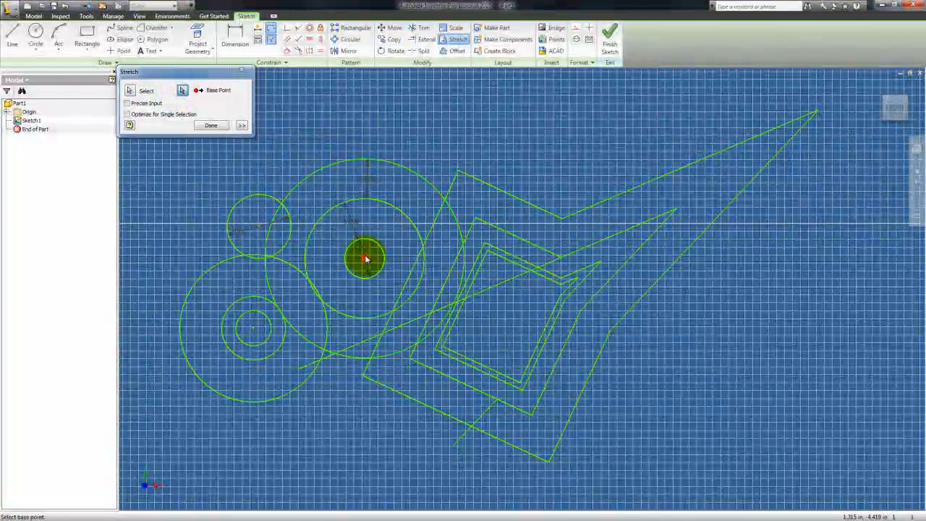
click(393, 208)
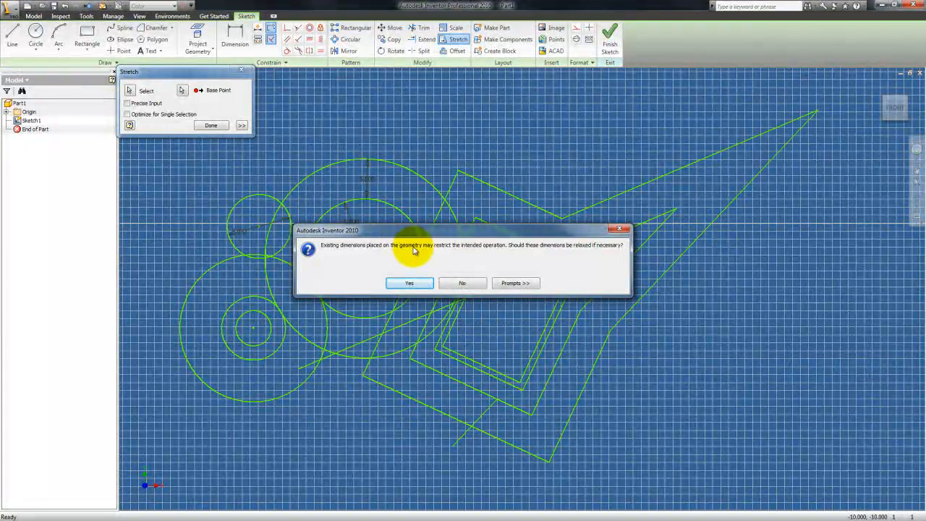
click(410, 283)
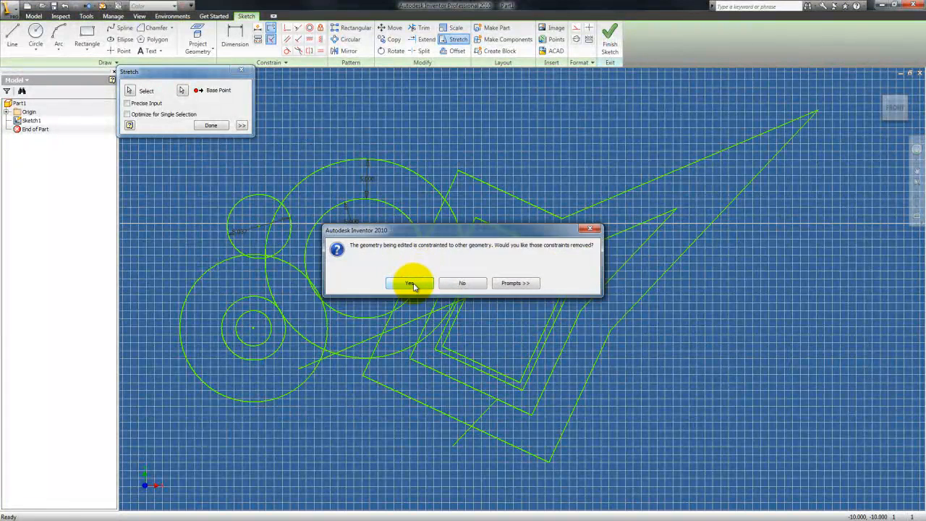
click(411, 283)
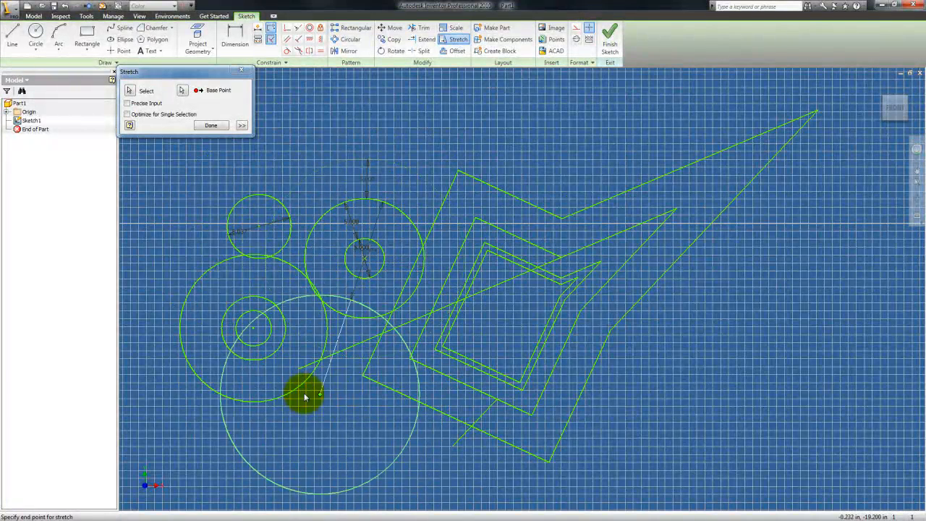
middle_drag(320, 400, 333, 330)
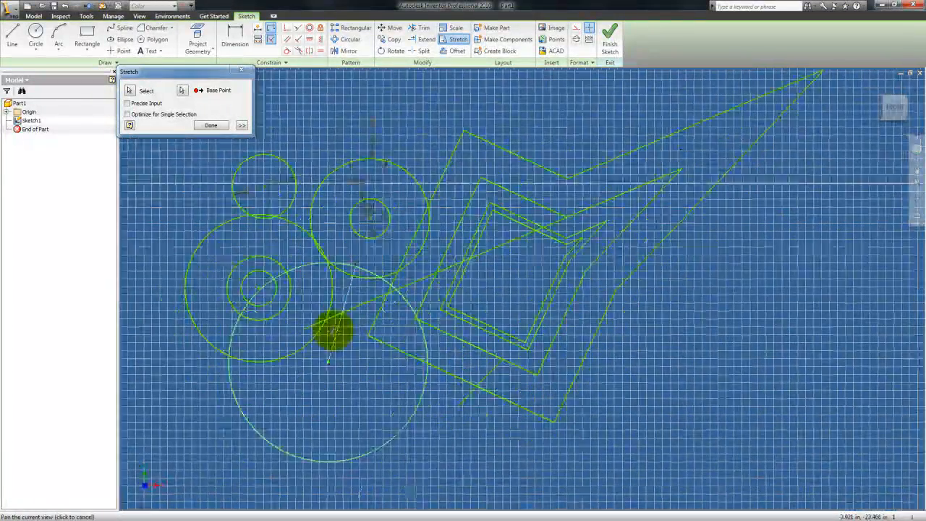
click(337, 344)
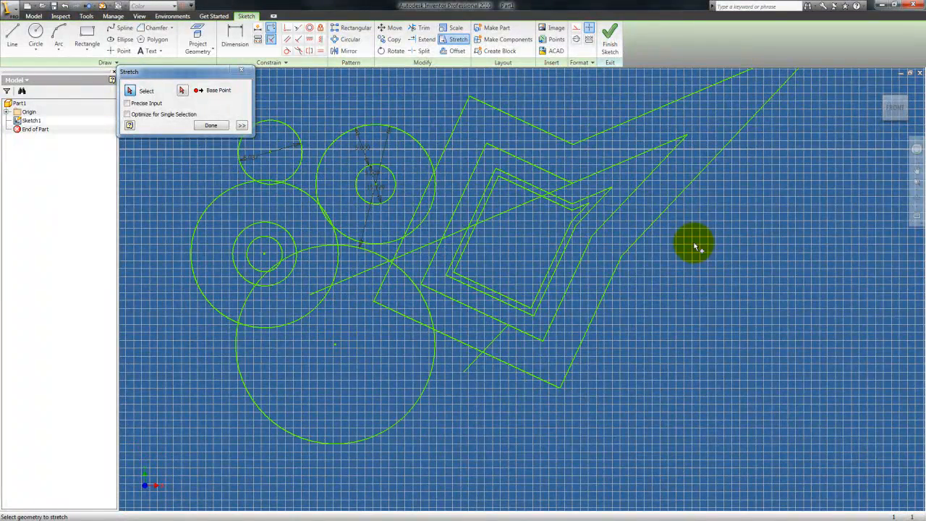
key(Escape)
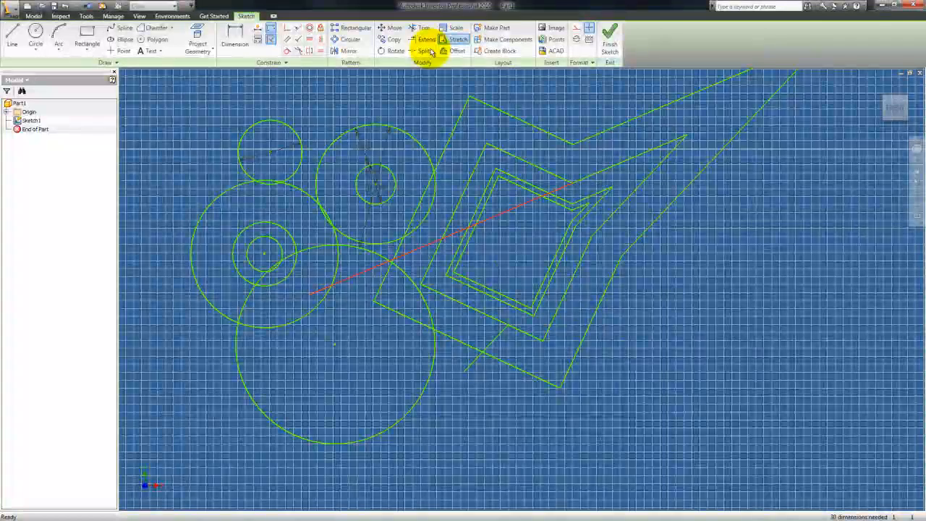